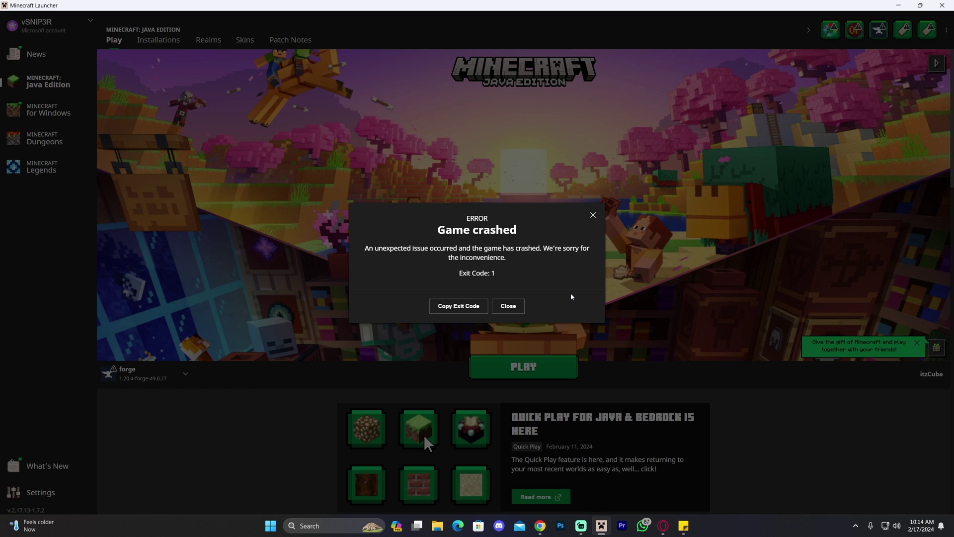
Dismiss the game crash error and open the mods folder of the forge installation
{"action": "left_click", "coordinate": [508, 305]}
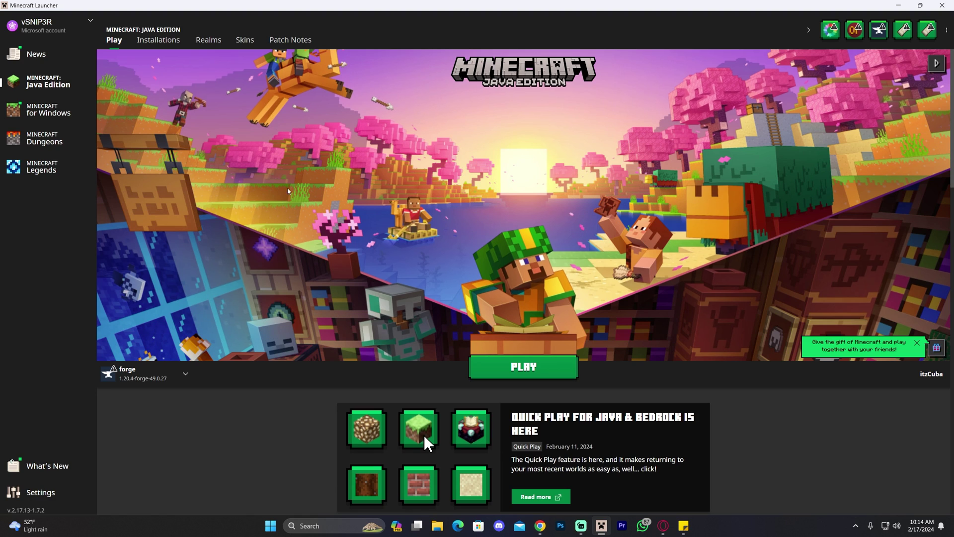
{"action": "left_click", "coordinate": [158, 40]}
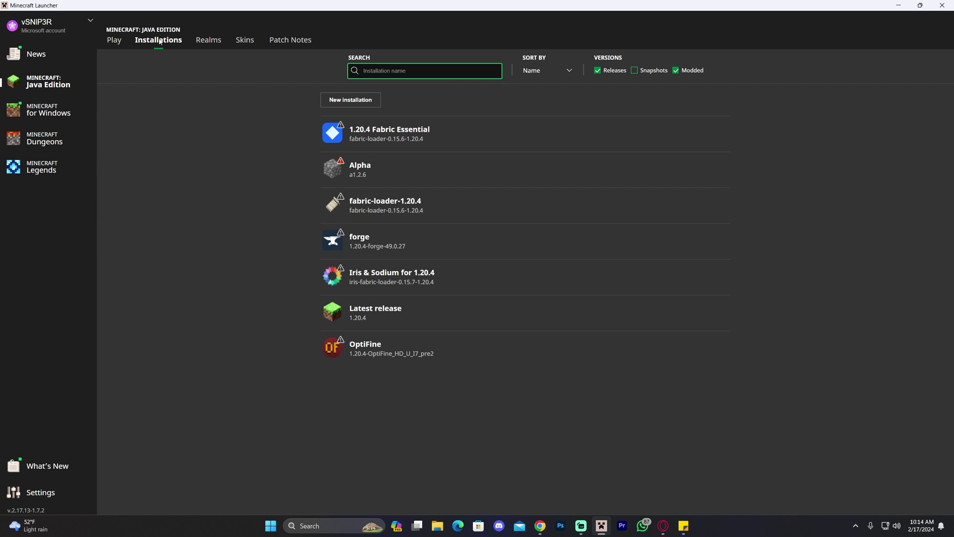
{"action": "mouse_move", "coordinate": [309, 241]}
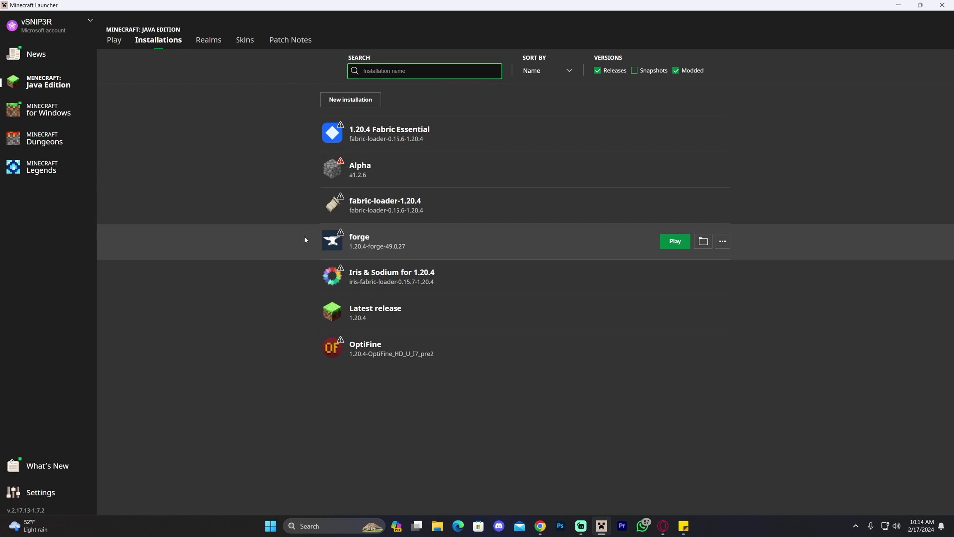
{"action": "left_click", "coordinate": [702, 242]}
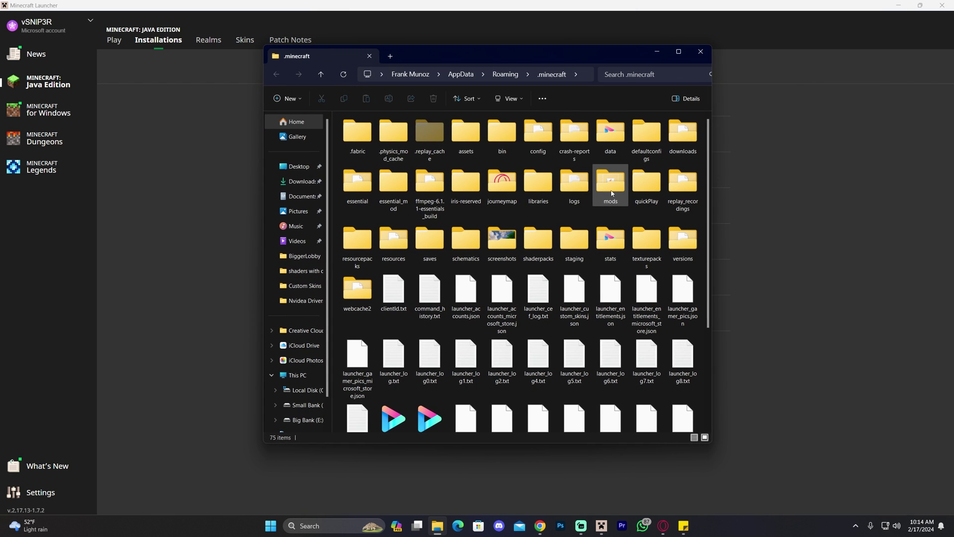
{"action": "double_click", "coordinate": [617, 191]}
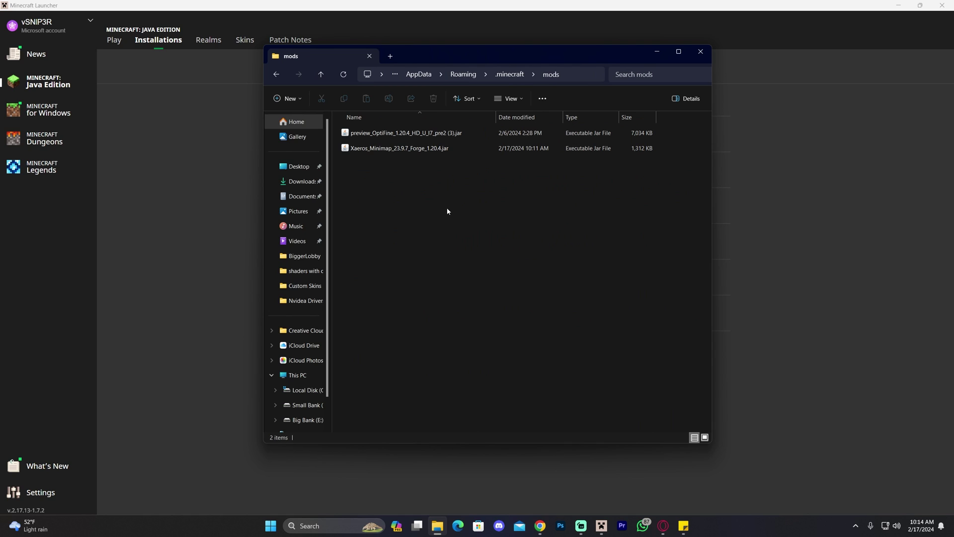
Narrow the navigation area, display the mods folder's contents as icons, and select both jar files
{"action": "left_click_drag", "start_coordinate": [329, 207], "coordinate": [287, 207]}
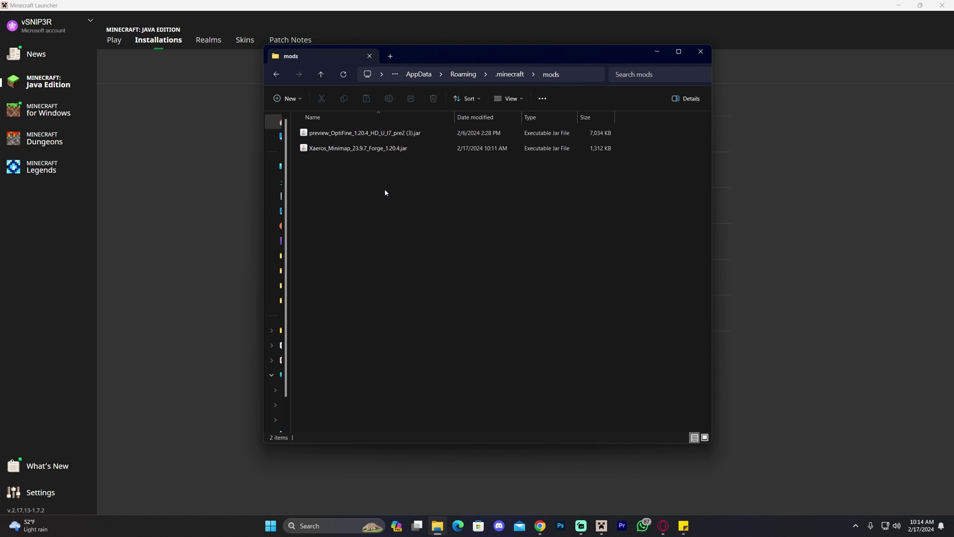
{"action": "key", "text": "ctrl+shift+3"}
{"action": "left_click_drag", "start_coordinate": [504, 215], "coordinate": [330, 128]}
{"action": "left_click", "coordinate": [434, 153]}
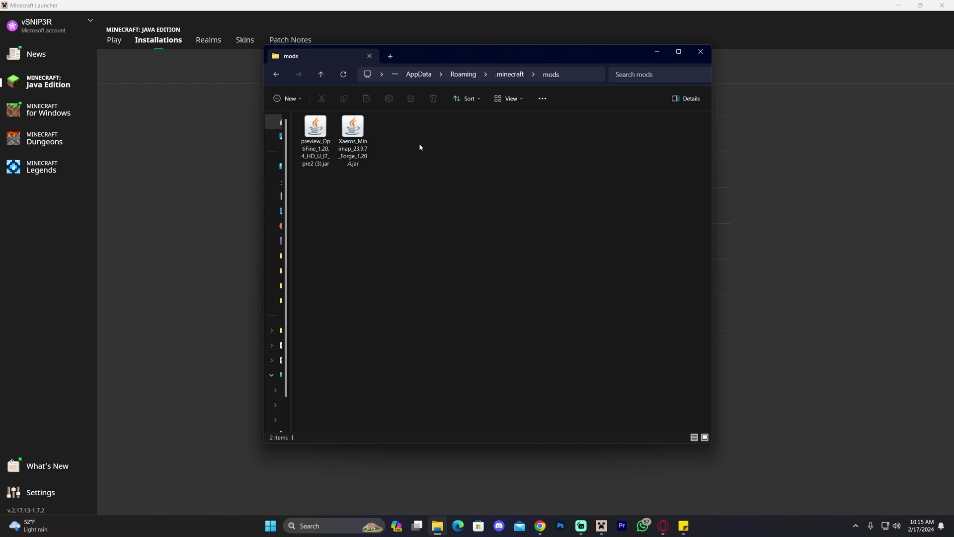
{"action": "left_click_drag", "start_coordinate": [465, 181], "coordinate": [301, 125]}
{"action": "left_click", "coordinate": [457, 138]}
{"action": "left_click_drag", "start_coordinate": [538, 261], "coordinate": [383, 156]}
{"action": "left_click", "coordinate": [568, 296]}
{"action": "left_click_drag", "start_coordinate": [640, 283], "coordinate": [308, 115]}
Reveal the desktop beside the mods window, create a new desktop folder named forge, and open it
{"action": "left_click", "coordinate": [919, 5]}
{"action": "left_click", "coordinate": [876, 39]}
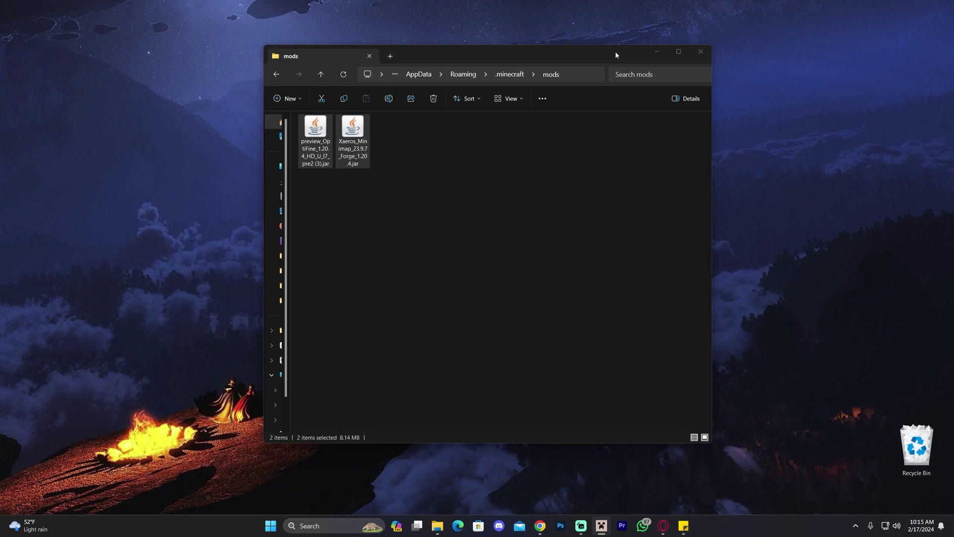
{"action": "left_click_drag", "start_coordinate": [615, 52], "coordinate": [473, 51]}
{"action": "left_click", "coordinate": [704, 149]}
{"action": "key", "text": "ctrl+shift+n"}
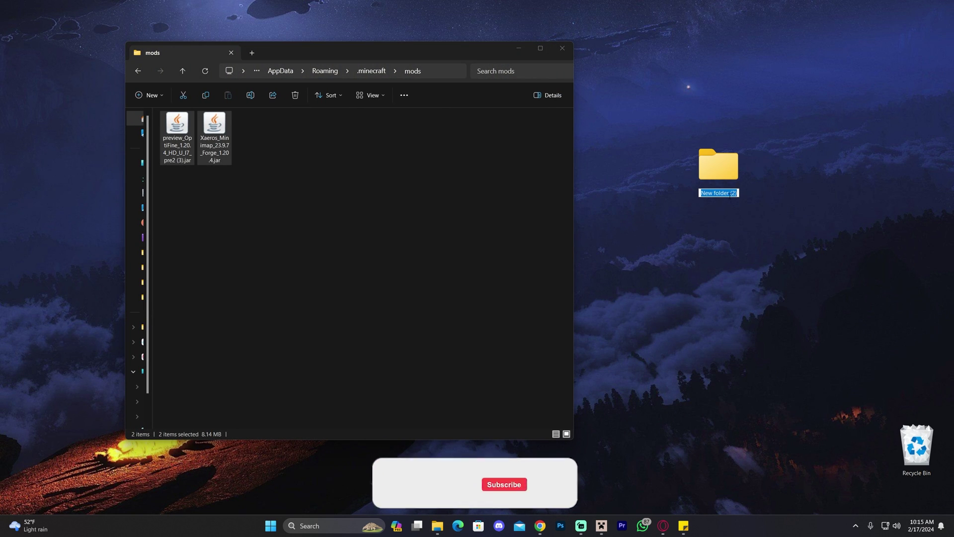
{"action": "type", "text": "forge"}
{"action": "key", "text": "Return"}
{"action": "double_click", "coordinate": [717, 159]}
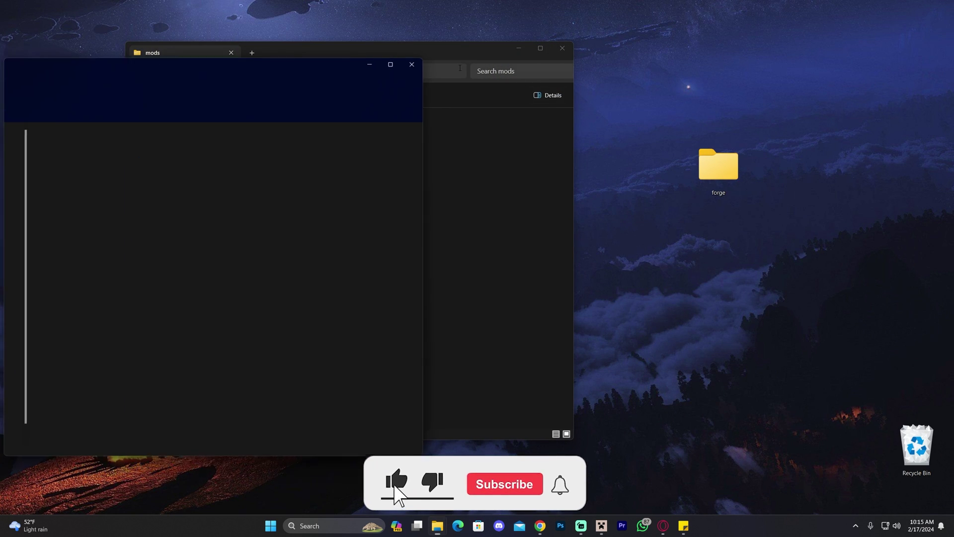
Arrange the mods and forge windows side by side and move both mod jar files into the forge folder
{"action": "left_click_drag", "start_coordinate": [223, 59], "coordinate": [700, 68]}
{"action": "left_click_drag", "start_coordinate": [466, 61], "coordinate": [432, 73]}
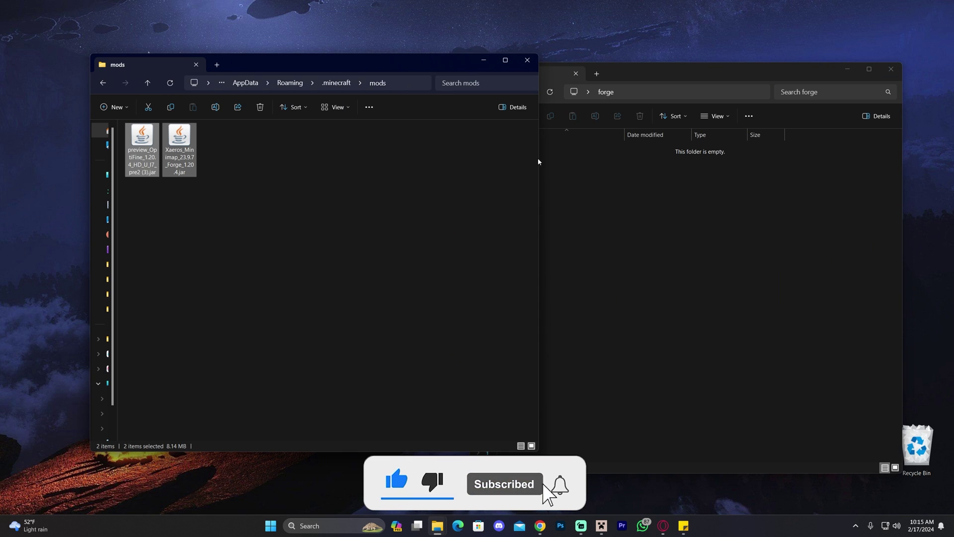
{"action": "left_click_drag", "start_coordinate": [538, 162], "coordinate": [396, 159]}
{"action": "left_click_drag", "start_coordinate": [311, 67], "coordinate": [316, 90]}
{"action": "left_click_drag", "start_coordinate": [271, 206], "coordinate": [619, 275]}
{"action": "left_click", "coordinate": [618, 278]}
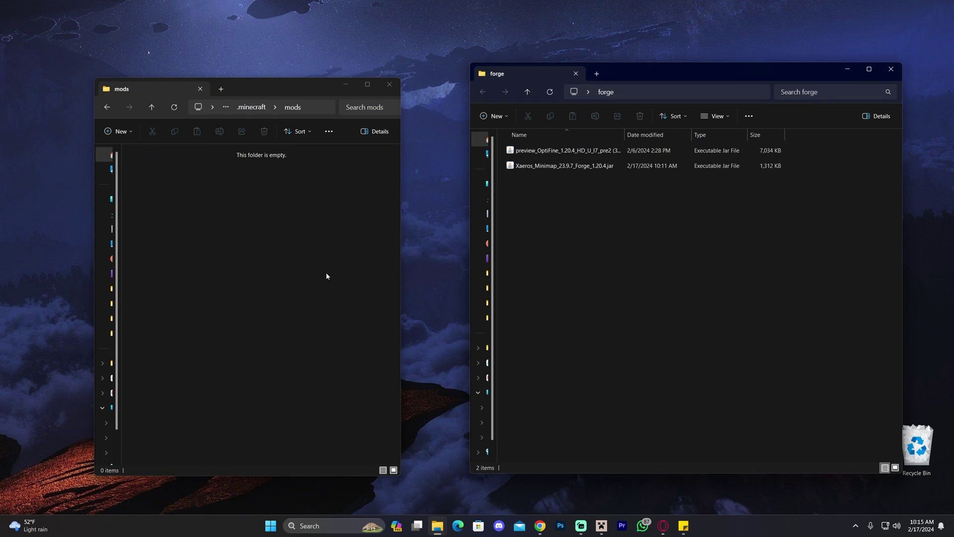
Demonstrate testing a single mod by moving the OptiFine jar into the mods folder and back to the forge folder
{"action": "left_click_drag", "start_coordinate": [326, 273], "coordinate": [183, 166]}
{"action": "left_click_drag", "start_coordinate": [265, 299], "coordinate": [158, 160]}
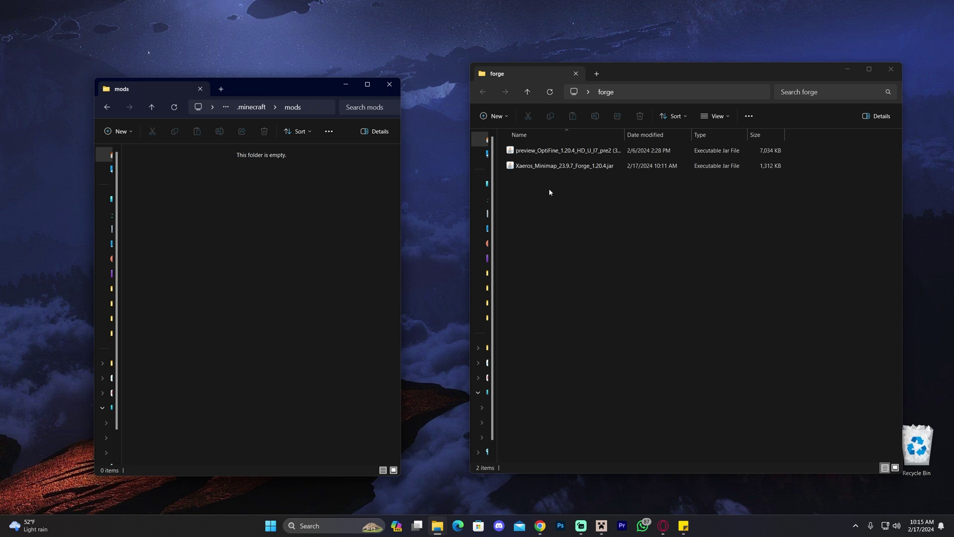
{"action": "left_click_drag", "start_coordinate": [544, 151], "coordinate": [303, 181]}
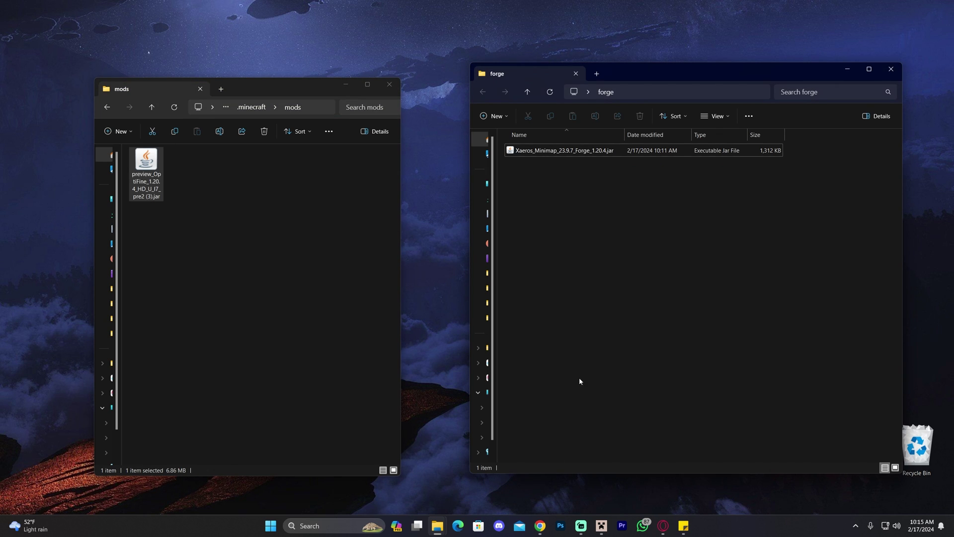
{"action": "left_click", "coordinate": [223, 183]}
{"action": "left_click", "coordinate": [226, 183]}
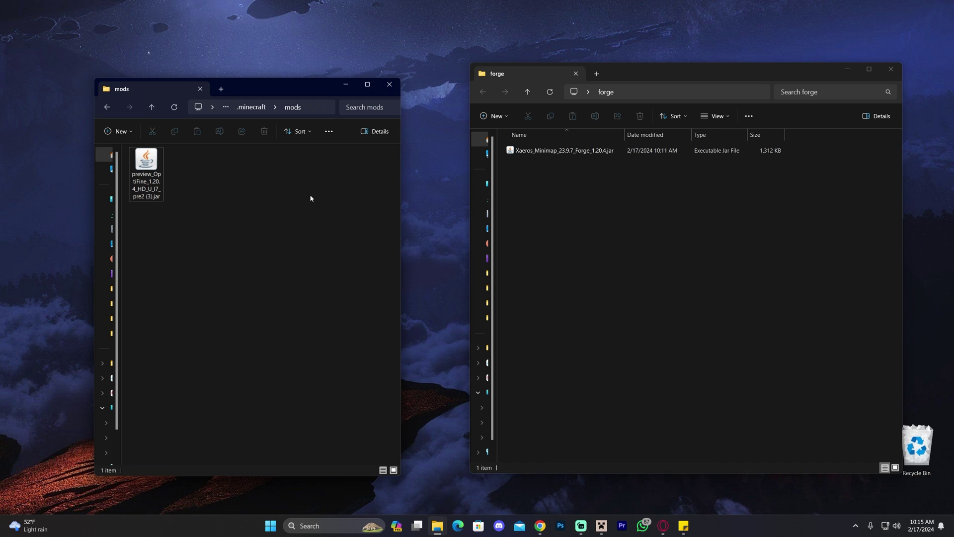
{"action": "left_click_drag", "start_coordinate": [150, 171], "coordinate": [579, 174]}
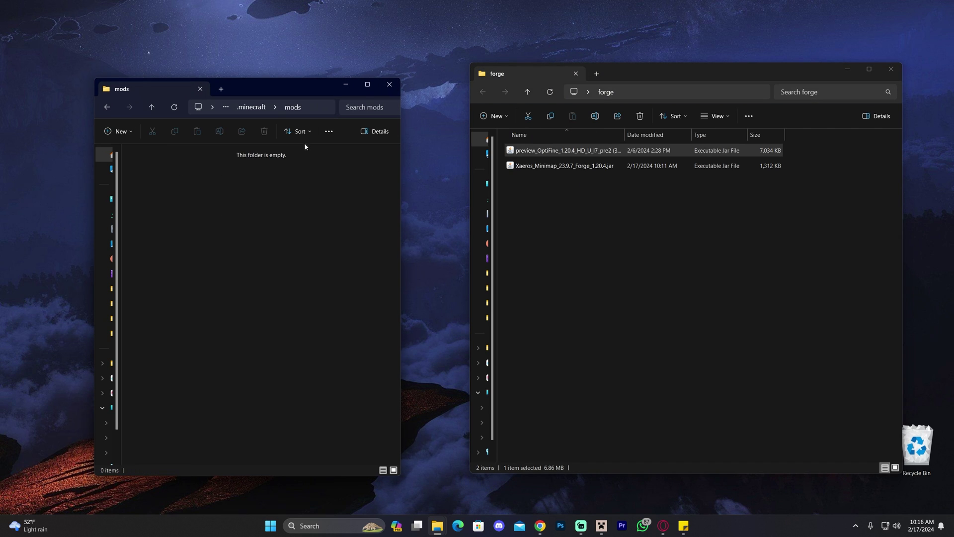
{"action": "left_click_drag", "start_coordinate": [275, 265], "coordinate": [207, 172]}
Switch to Minecraft Launcher and delete the forge installation, version 1.20.4-forge-49.0.27
{"action": "key", "text": "super+d"}
{"action": "left_click", "coordinate": [601, 525]}
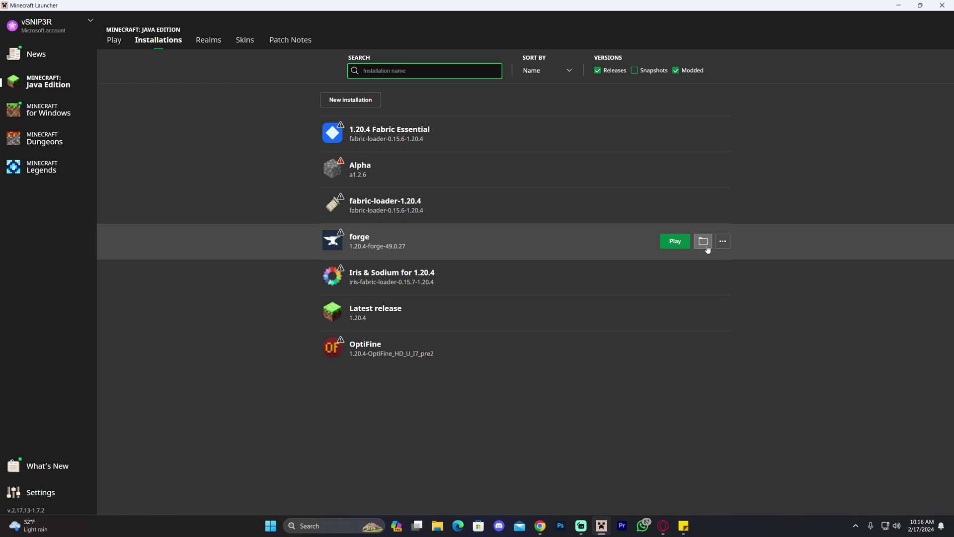
{"action": "left_click", "coordinate": [722, 242]}
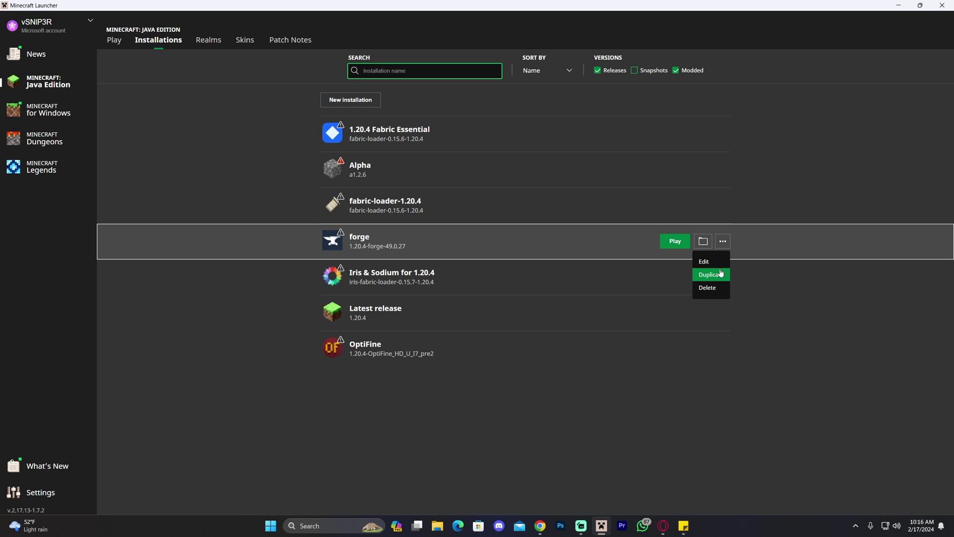
{"action": "left_click", "coordinate": [707, 287]}
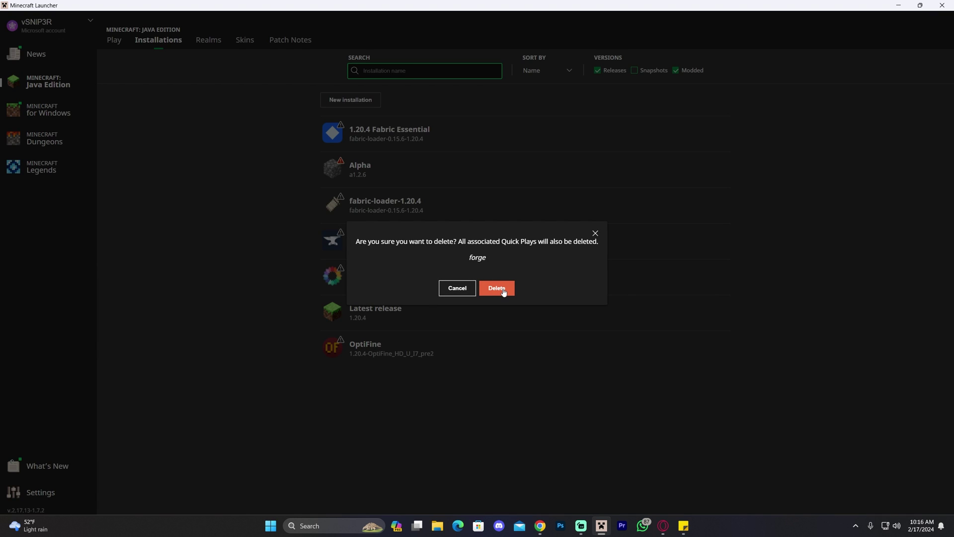
{"action": "left_click", "coordinate": [502, 291]}
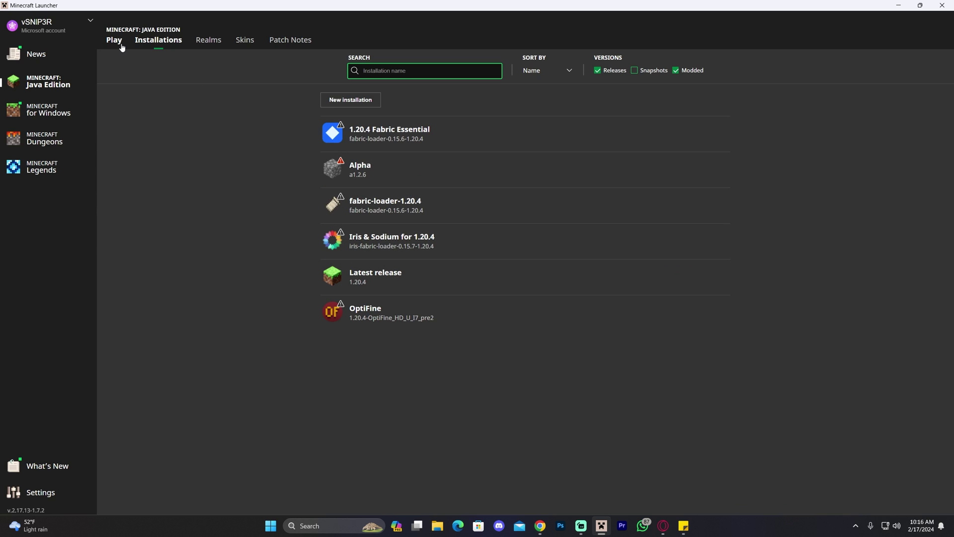
Put the launcher away, switch to Chrome, and open the Forge download site from Step 1 of the installation guide
{"action": "left_click", "coordinate": [117, 42]}
{"action": "left_click", "coordinate": [601, 525]}
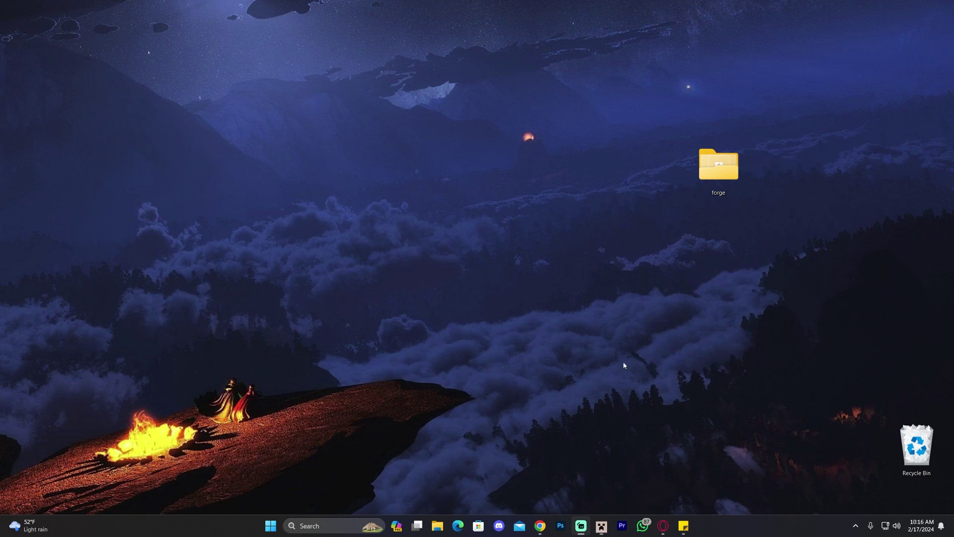
{"action": "left_click", "coordinate": [541, 525]}
{"action": "scroll", "coordinate": [635, 200], "scroll_direction": "down", "scroll_amount": 10}
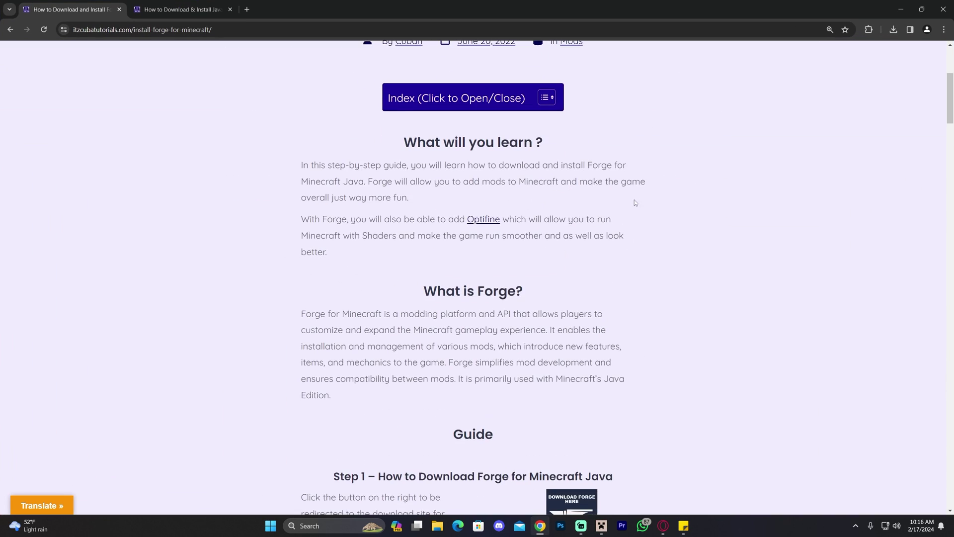
{"action": "scroll", "coordinate": [622, 193], "scroll_direction": "up", "scroll_amount": 7}
{"action": "scroll", "coordinate": [617, 229], "scroll_direction": "down", "scroll_amount": 5}
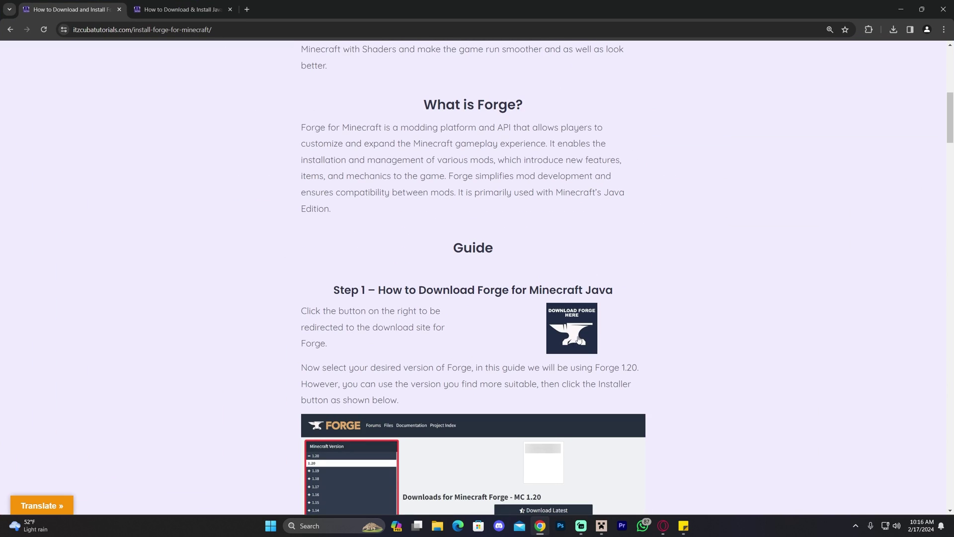
{"action": "scroll", "coordinate": [522, 247], "scroll_direction": "down", "scroll_amount": 1}
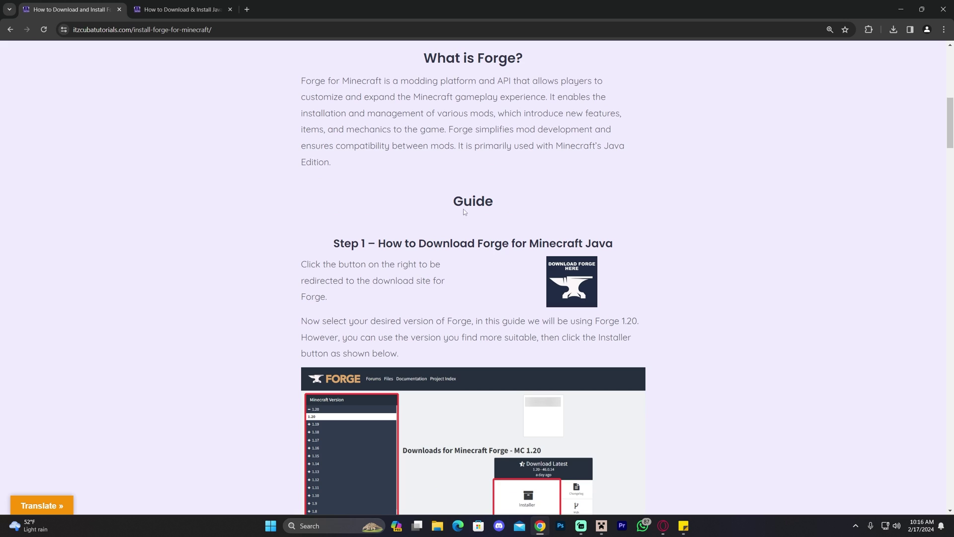
{"action": "left_click", "coordinate": [570, 272]}
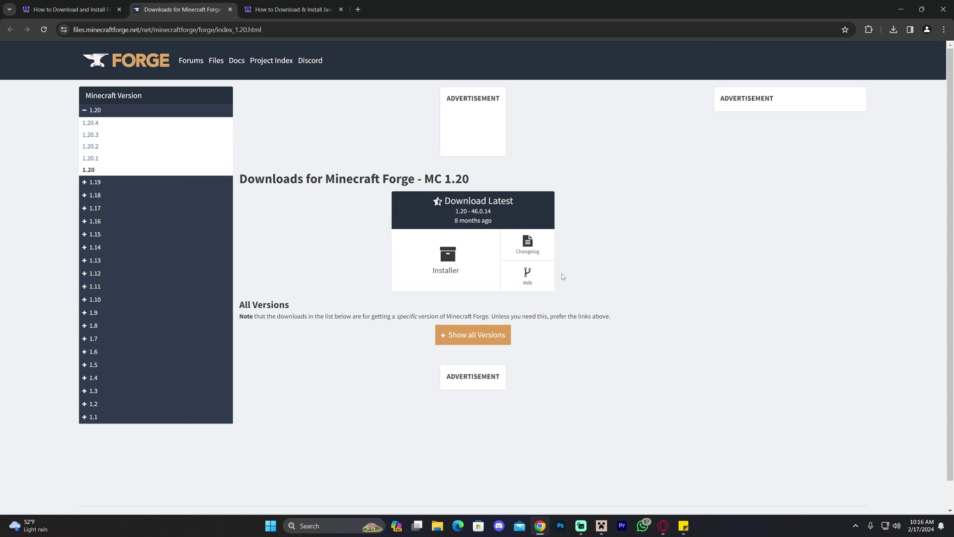
Download the latest Forge 1.20 - 46.0.14 installer, skipping the advertisement, and place the file on the desktop
{"action": "left_click", "coordinate": [469, 268]}
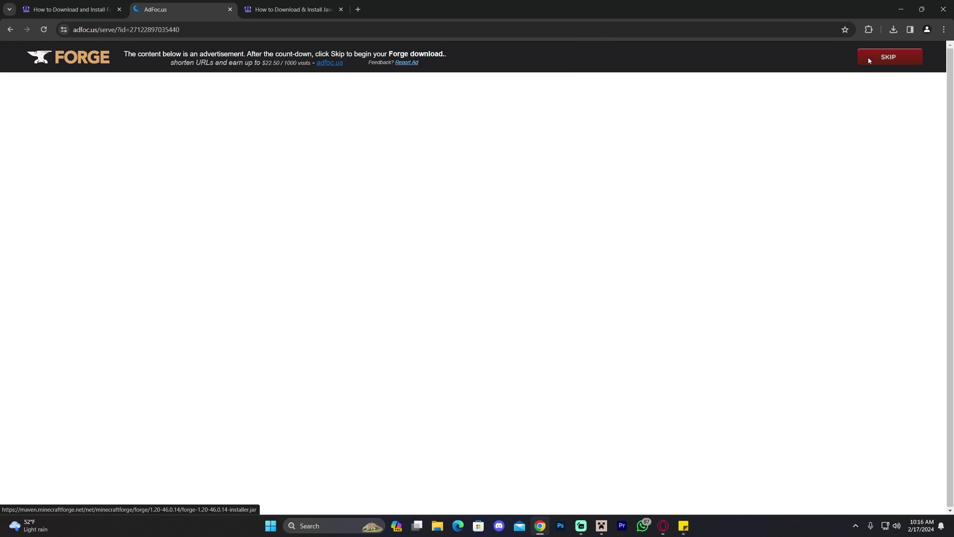
{"action": "left_click", "coordinate": [896, 61]}
{"action": "left_click", "coordinate": [528, 326]}
{"action": "double_click", "coordinate": [565, 14]}
{"action": "left_click_drag", "start_coordinate": [564, 13], "coordinate": [333, 88]}
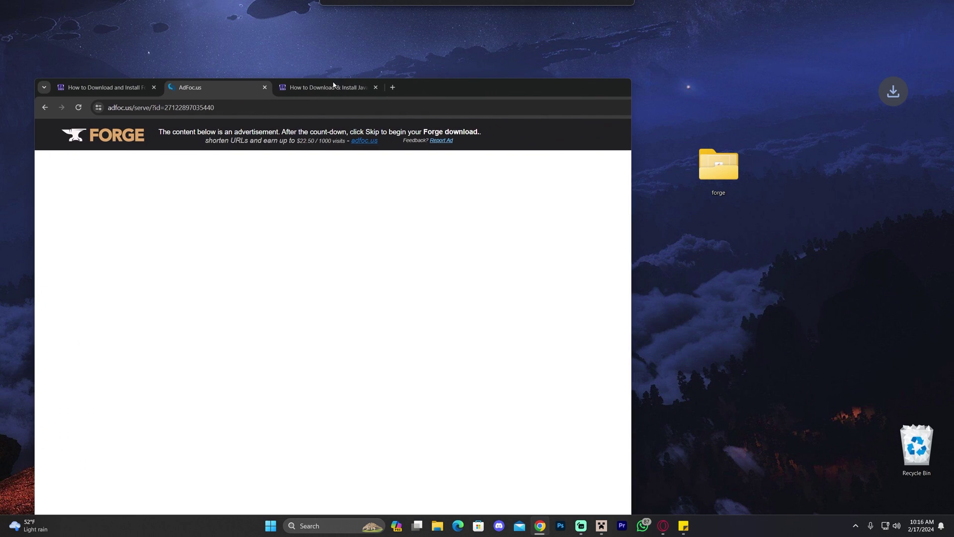
{"action": "left_click", "coordinate": [571, 108]}
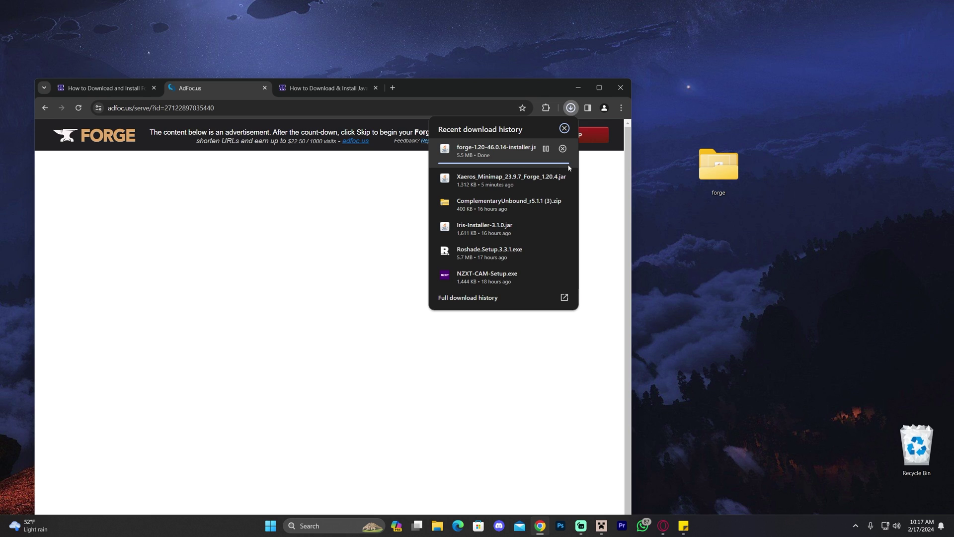
{"action": "left_click_drag", "start_coordinate": [565, 166], "coordinate": [695, 188]}
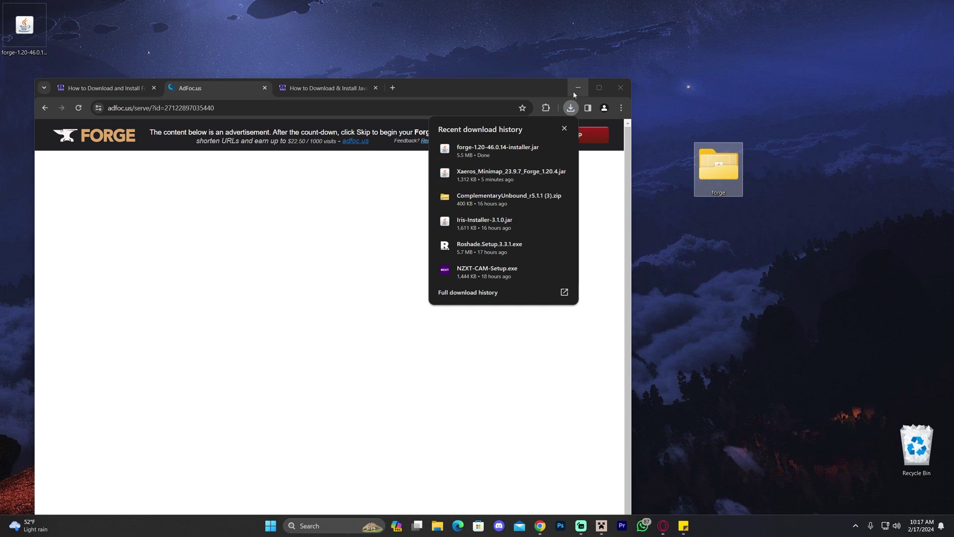
Minimize Chrome, move the Forge installer to open space on the desktop, and close Minecraft Launcher
{"action": "left_click", "coordinate": [578, 87]}
{"action": "left_click_drag", "start_coordinate": [270, 169], "coordinate": [373, 238]}
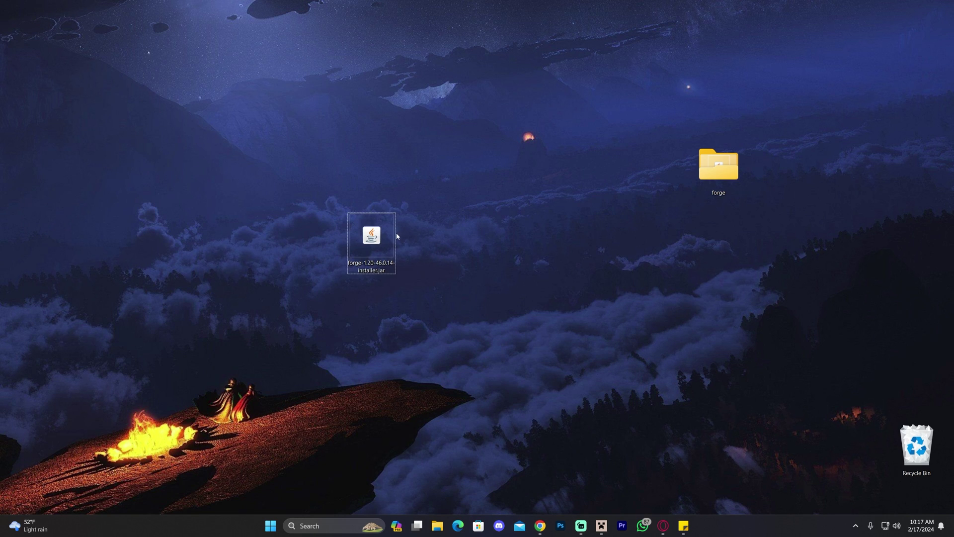
{"action": "right_click", "coordinate": [602, 525]}
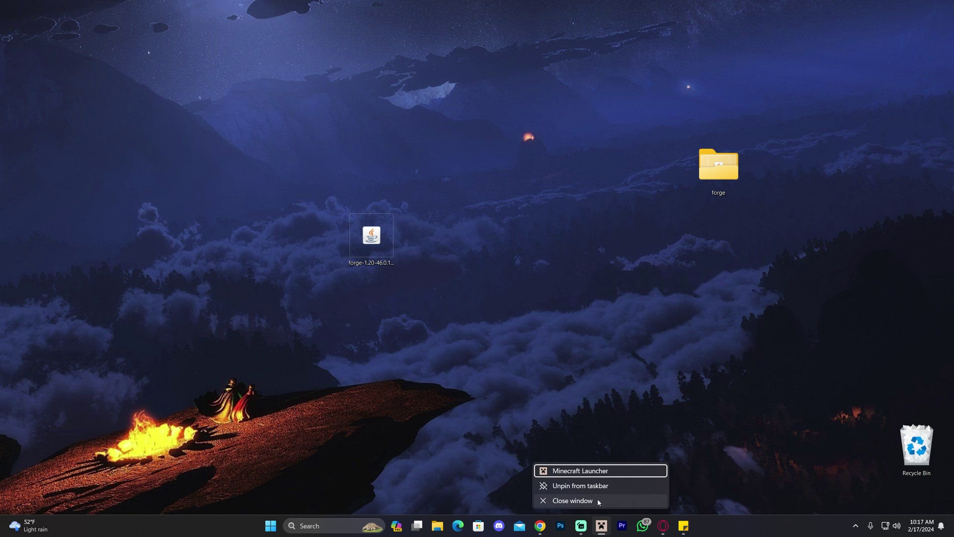
{"action": "left_click", "coordinate": [595, 529]}
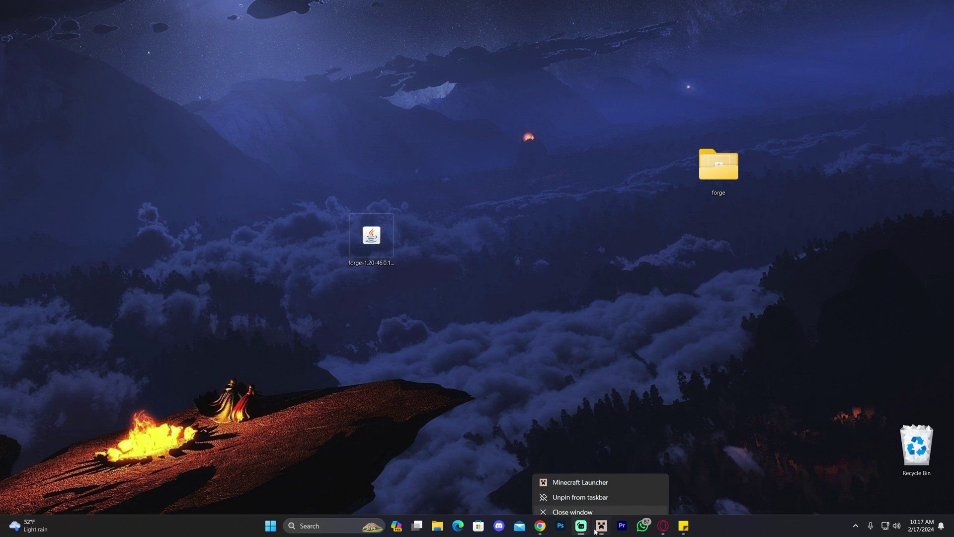
Run forge-1.20-46.0.14-installer.jar from the desktop and install the Forge client
{"action": "left_click", "coordinate": [362, 226]}
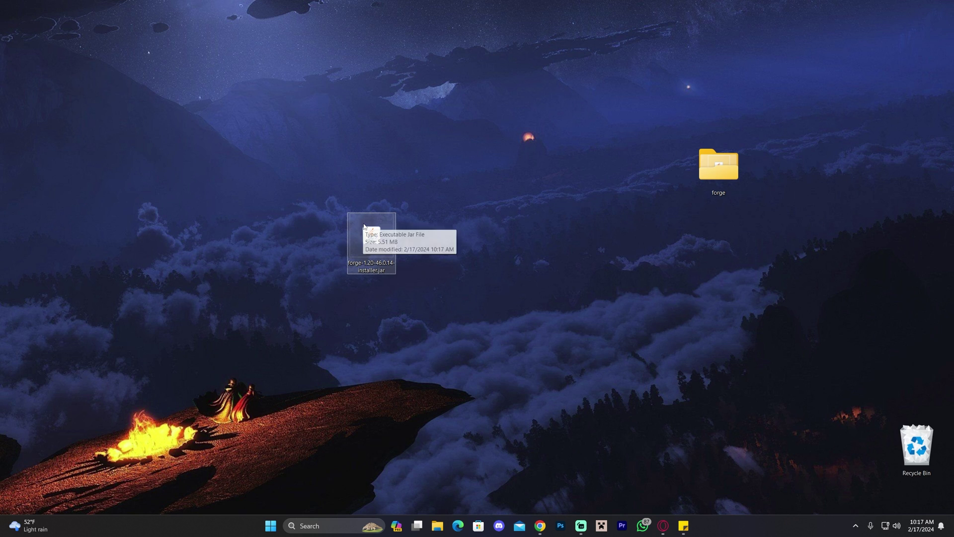
{"action": "double_click", "coordinate": [378, 235]}
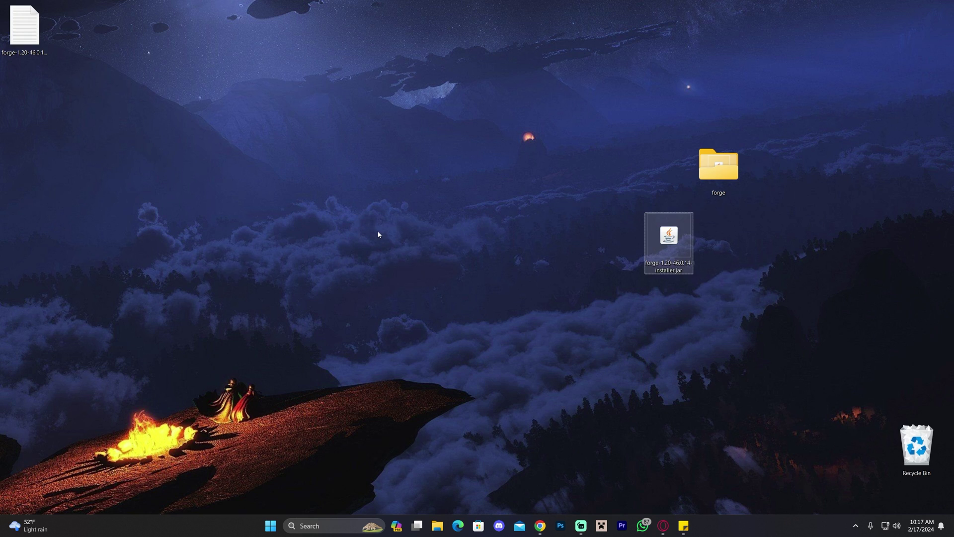
{"action": "left_click", "coordinate": [475, 319]}
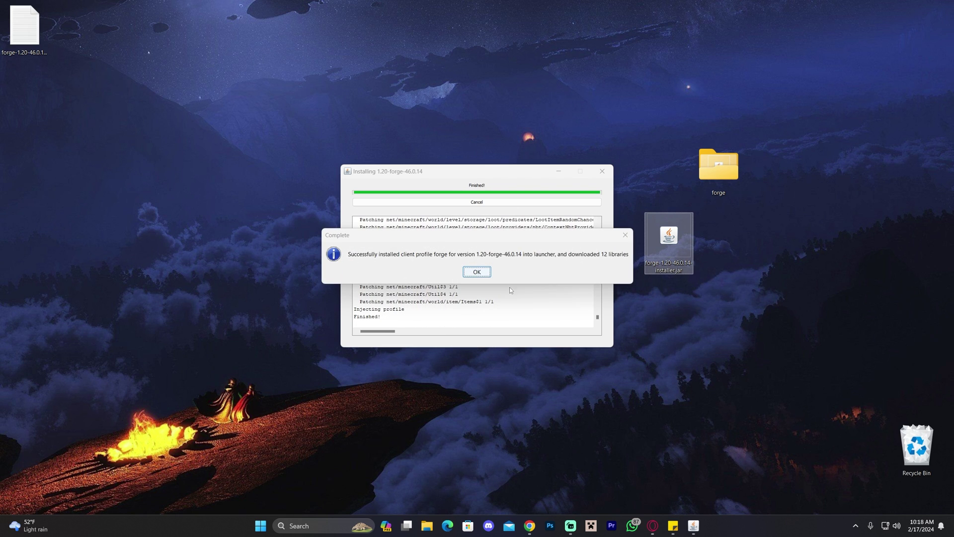
Dismiss the installer's completion message and delete the Forge installer and its log file from the desktop
{"action": "left_click", "coordinate": [477, 271]}
{"action": "left_click_drag", "start_coordinate": [599, 221], "coordinate": [734, 307]}
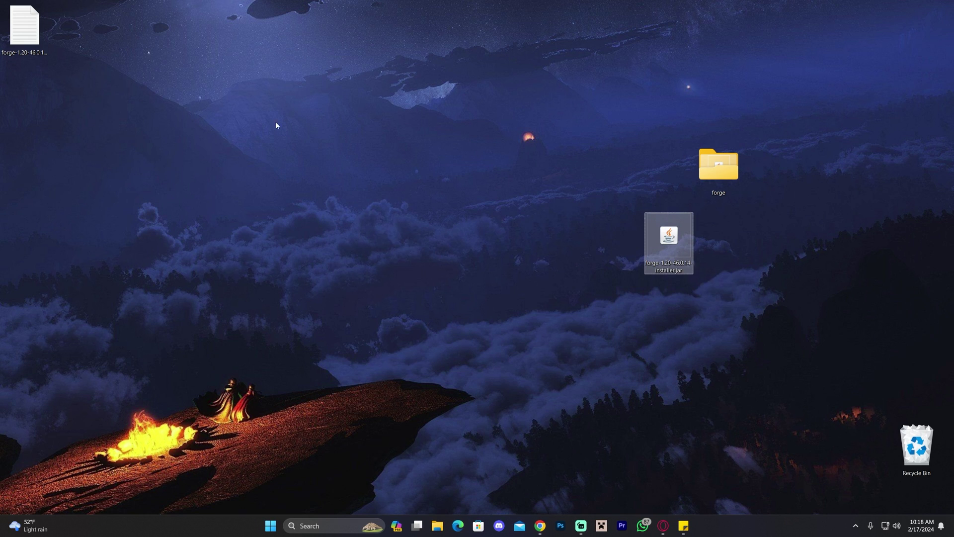
{"action": "left_click", "coordinate": [23, 36], "text": "ctrl"}
{"action": "key", "text": "Delete"}
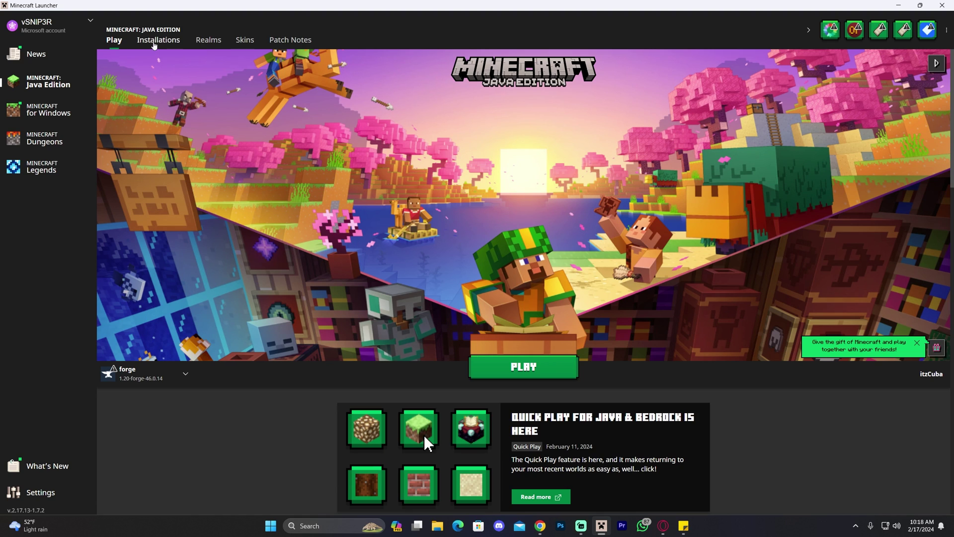
Check the forge profile among the installations in Minecraft Launcher and minimize the launcher
{"action": "left_click", "coordinate": [159, 39]}
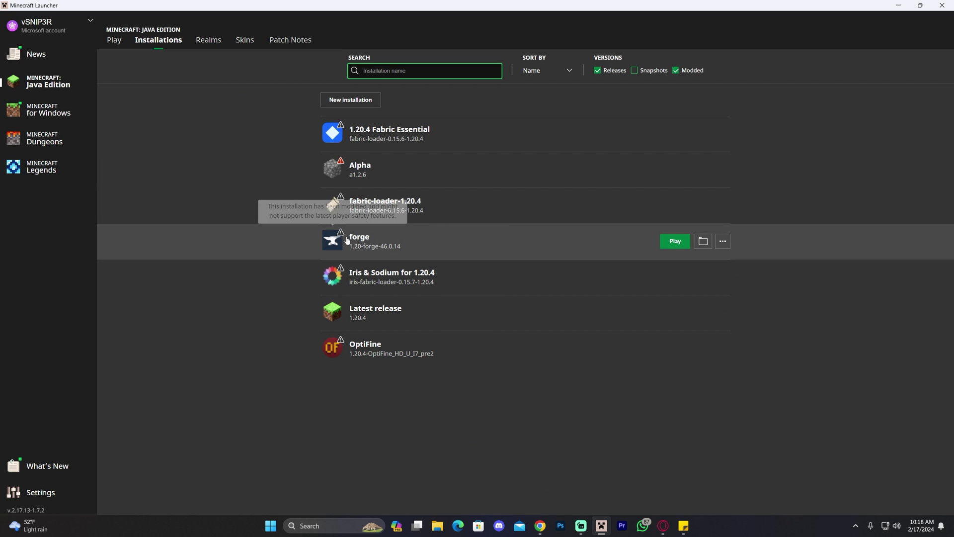
{"action": "left_click", "coordinate": [894, 4]}
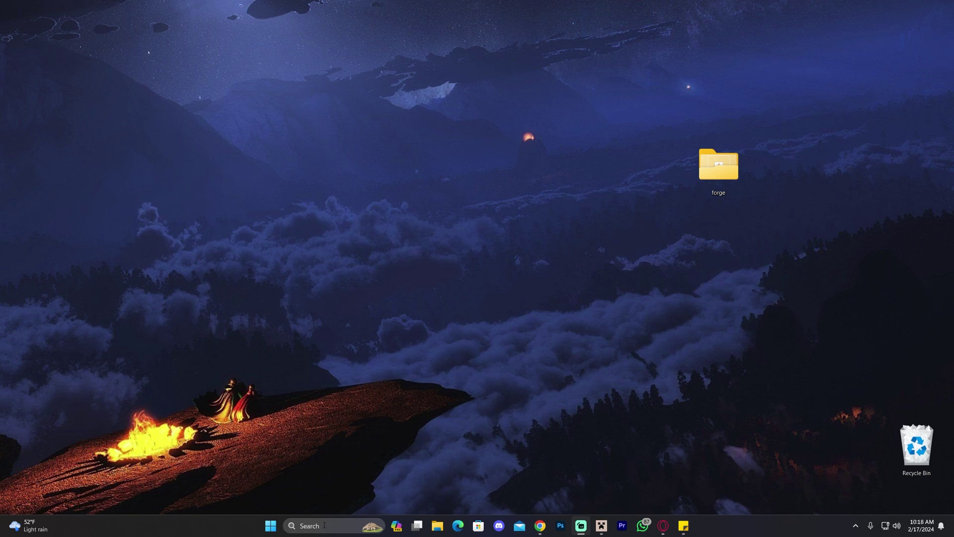
Find Add or remove programs through Windows search, open it, and search the installed apps for "java"
{"action": "left_click", "coordinate": [324, 525]}
{"action": "type", "text": "add"}
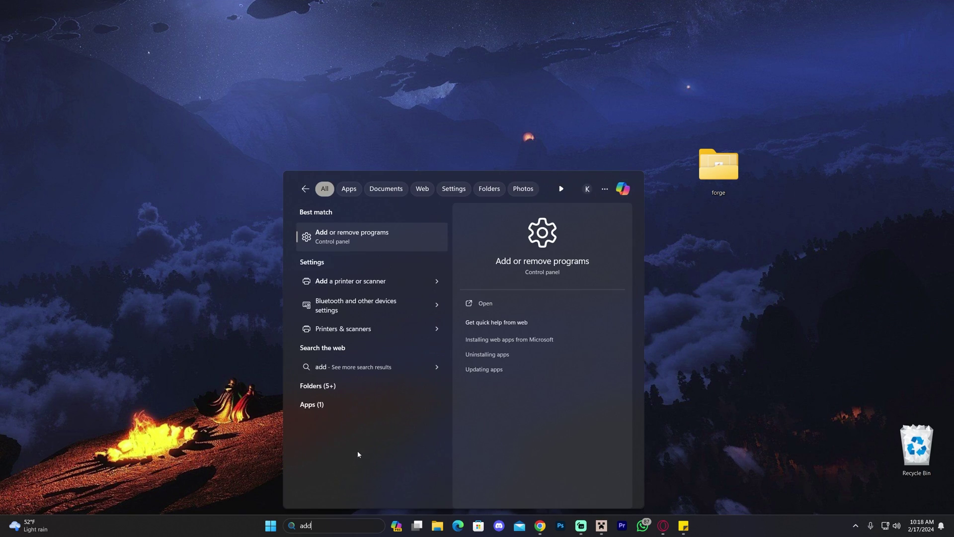
{"action": "left_click", "coordinate": [367, 243]}
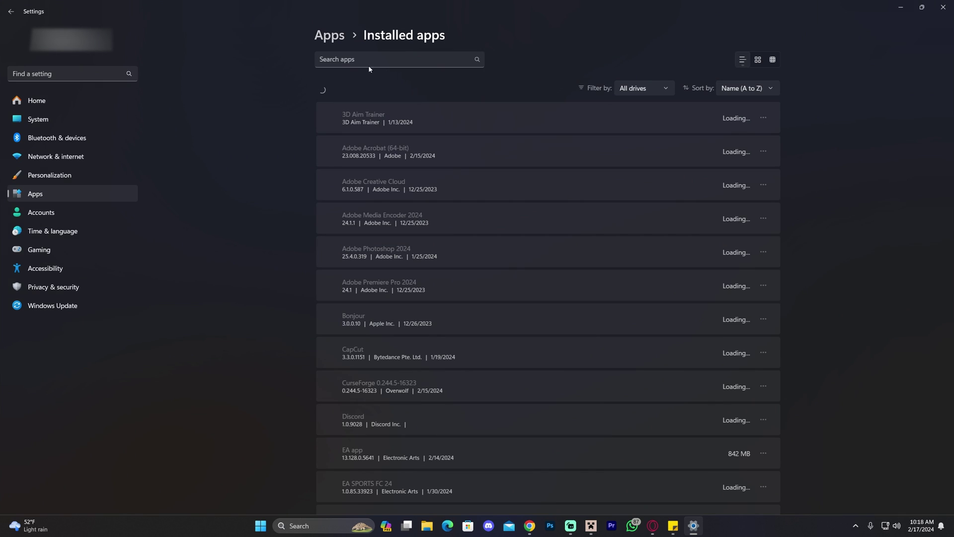
{"action": "left_click", "coordinate": [375, 60]}
{"action": "type", "text": "j"}
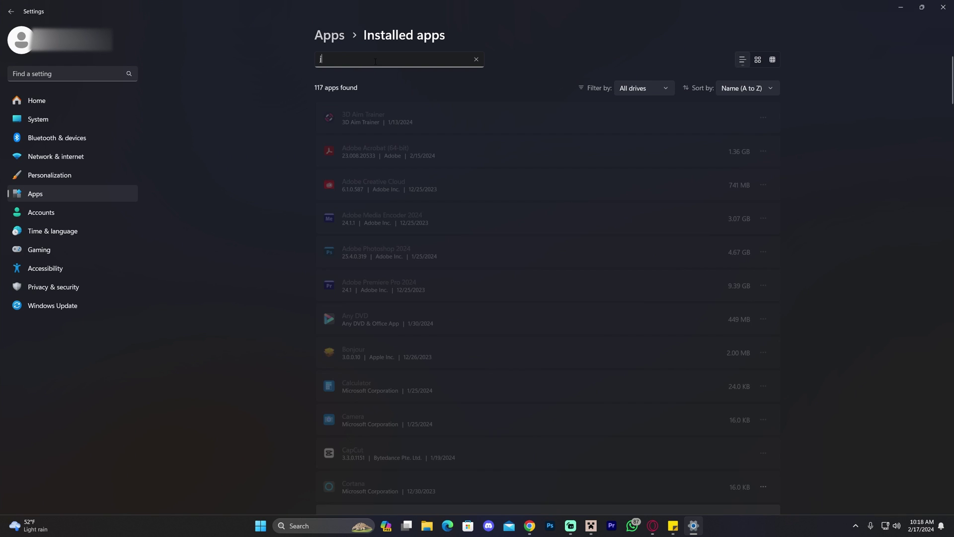
{"action": "type", "text": "ava"}
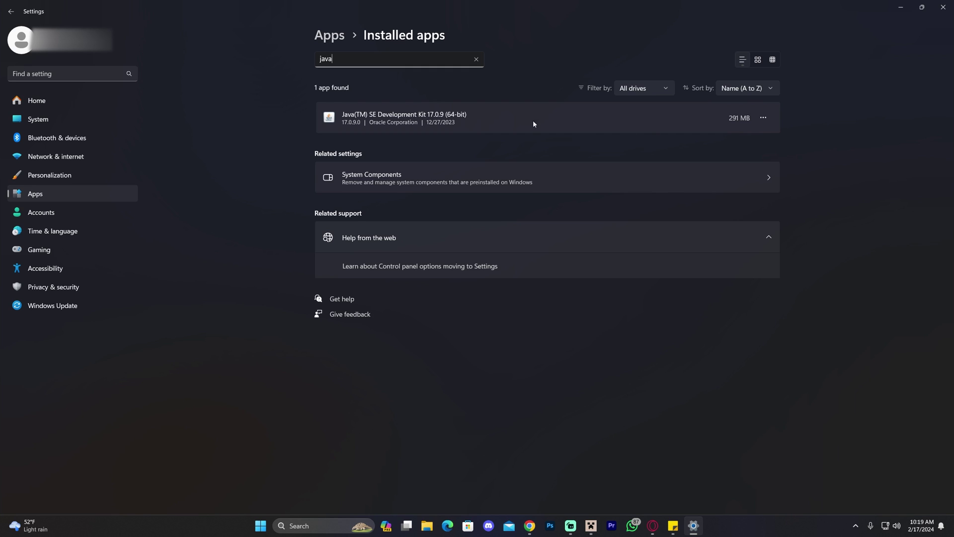
Show the uninstall option for Java(TM) SE Development Kit 17.0.9 without using it, and close Settings
{"action": "left_click", "coordinate": [752, 122]}
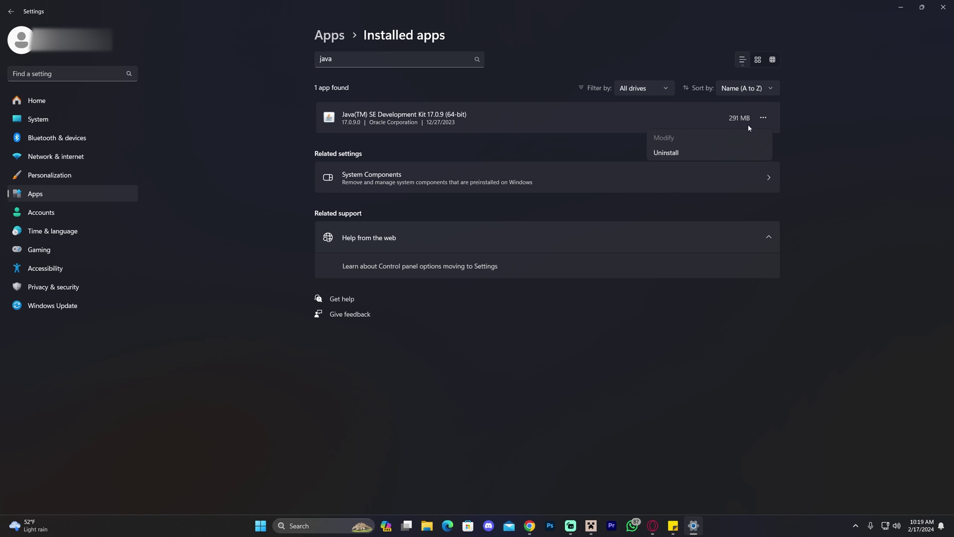
{"action": "left_click", "coordinate": [831, 138]}
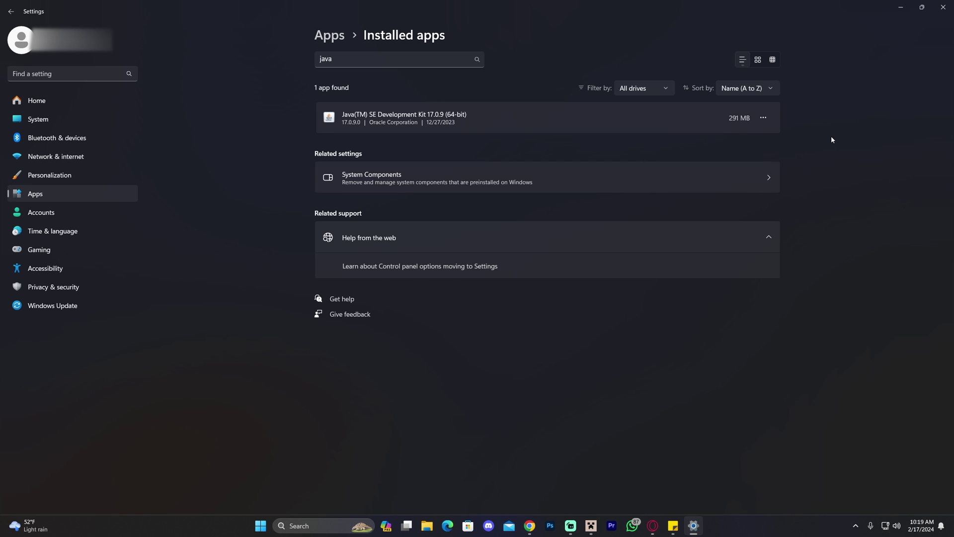
{"action": "left_click", "coordinate": [762, 117]}
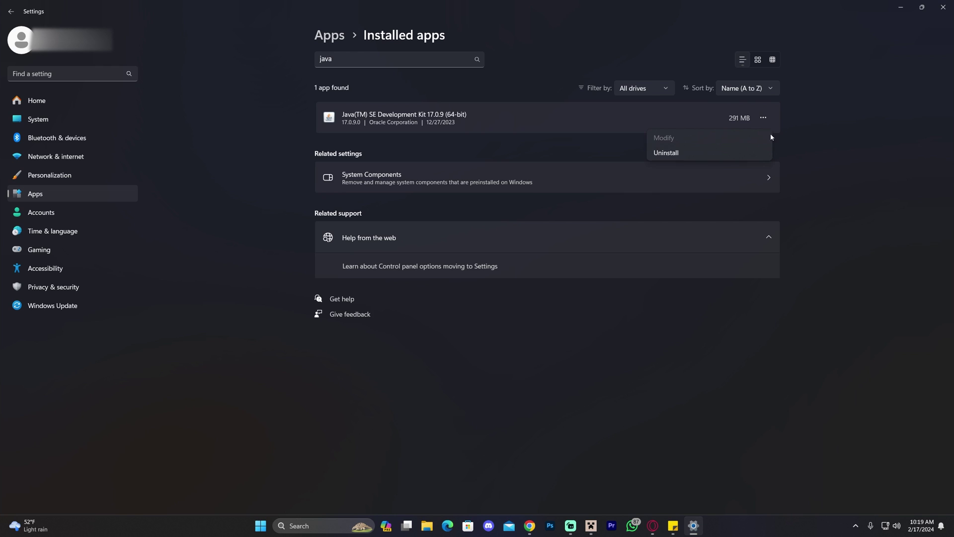
{"action": "left_click", "coordinate": [844, 75]}
{"action": "left_click", "coordinate": [942, 6]}
Switch to Chrome, maximize it, and close the Forge guide and AdFoc.us pages, keeping the Java 17 guide open
{"action": "left_click", "coordinate": [539, 526]}
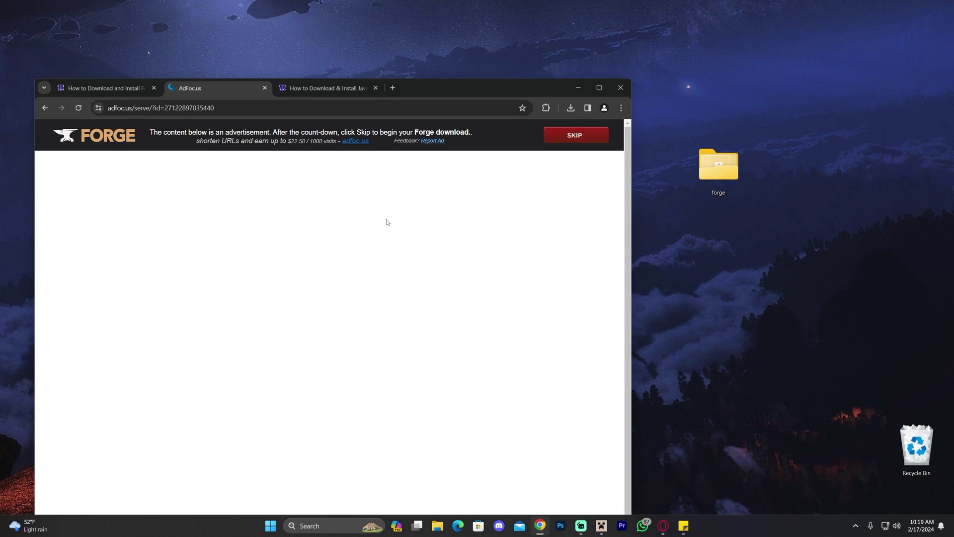
{"action": "double_click", "coordinate": [440, 87]}
{"action": "left_click", "coordinate": [298, 9]}
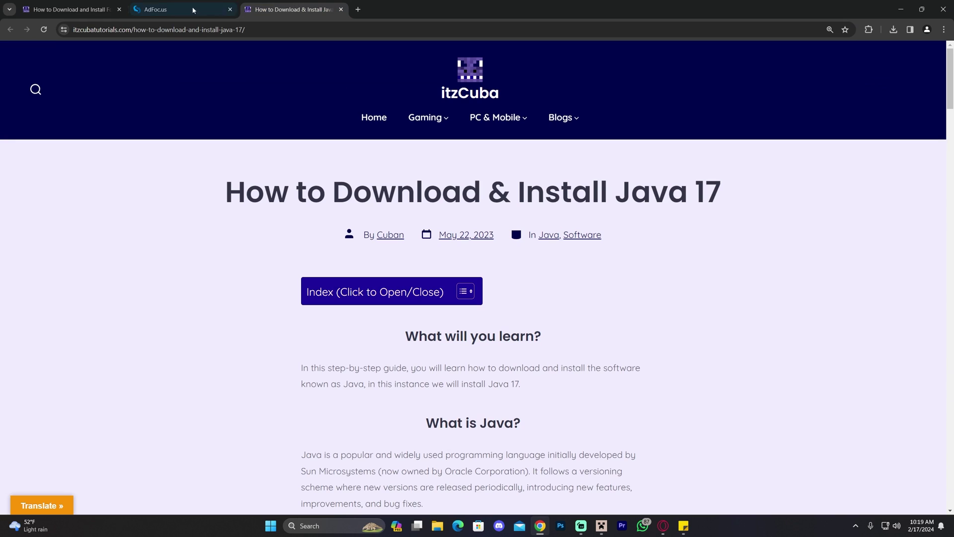
{"action": "middle_click", "coordinate": [119, 12]}
Open the Oracle Java download site from Step 1 of the Java 17 guide
{"action": "left_click_drag", "start_coordinate": [631, 196], "coordinate": [711, 196]}
{"action": "left_click", "coordinate": [711, 197]}
{"action": "scroll", "coordinate": [635, 233], "scroll_direction": "down", "scroll_amount": 15}
{"action": "scroll", "coordinate": [635, 233], "scroll_direction": "up", "scroll_amount": 10}
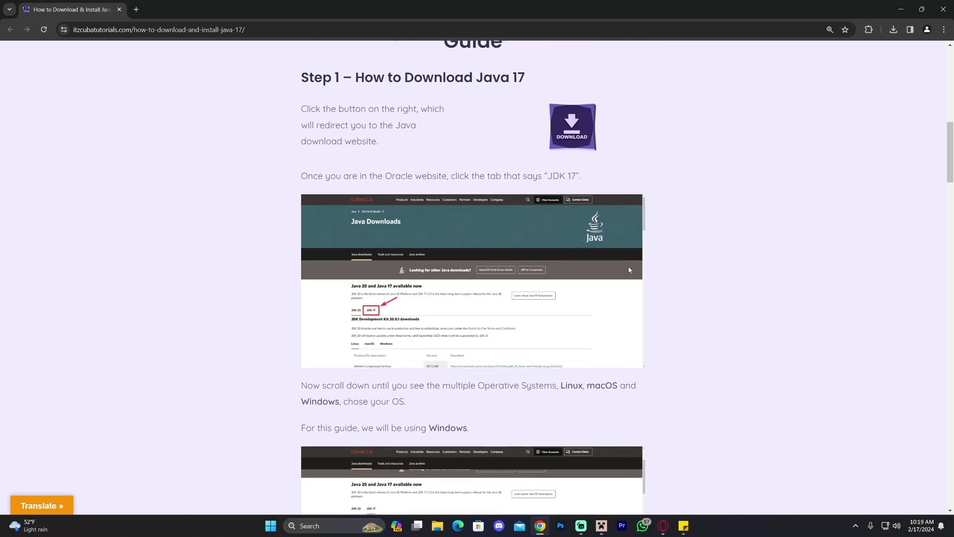
{"action": "left_click", "coordinate": [573, 287]}
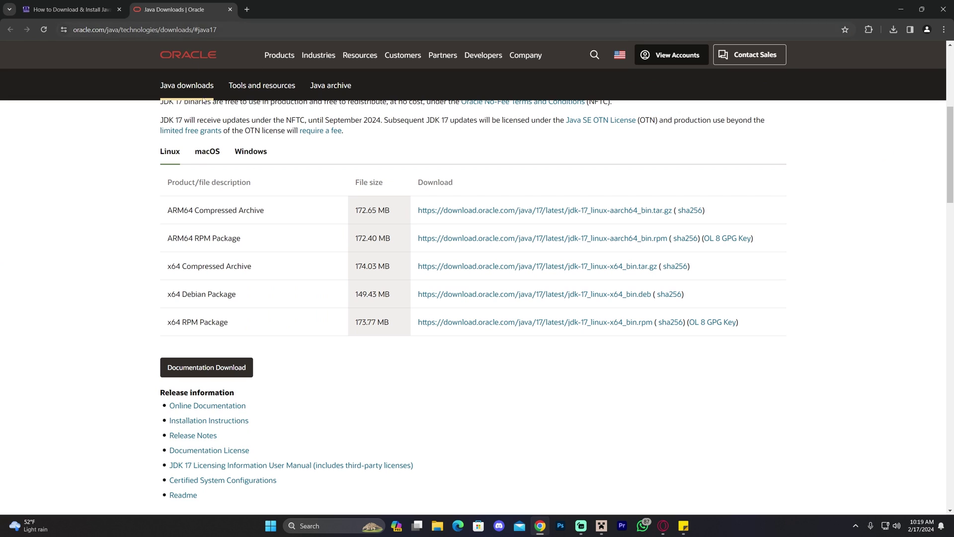
Download the JDK 17 x64 Installer for Windows to the desktop and shrink the Chrome window to uncover the desktop
{"action": "left_click", "coordinate": [251, 152]}
{"action": "left_click_drag", "start_coordinate": [201, 244], "coordinate": [166, 240]}
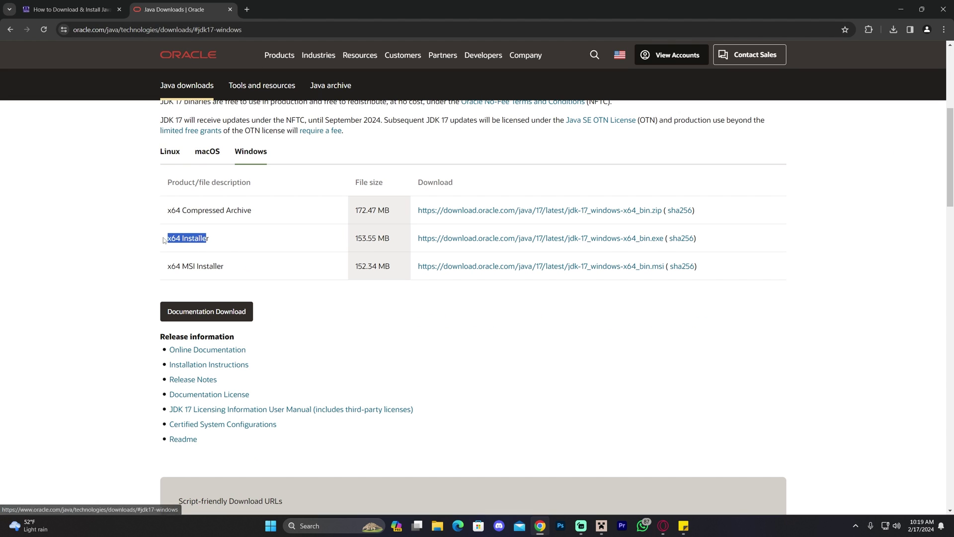
{"action": "left_click", "coordinate": [216, 243]}
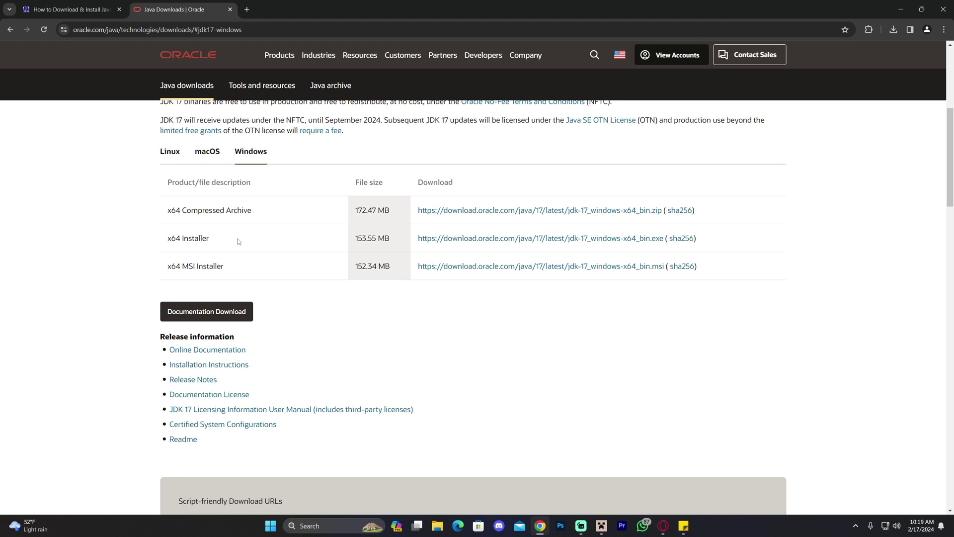
{"action": "left_click", "coordinate": [492, 239]}
{"action": "left_click", "coordinate": [529, 327]}
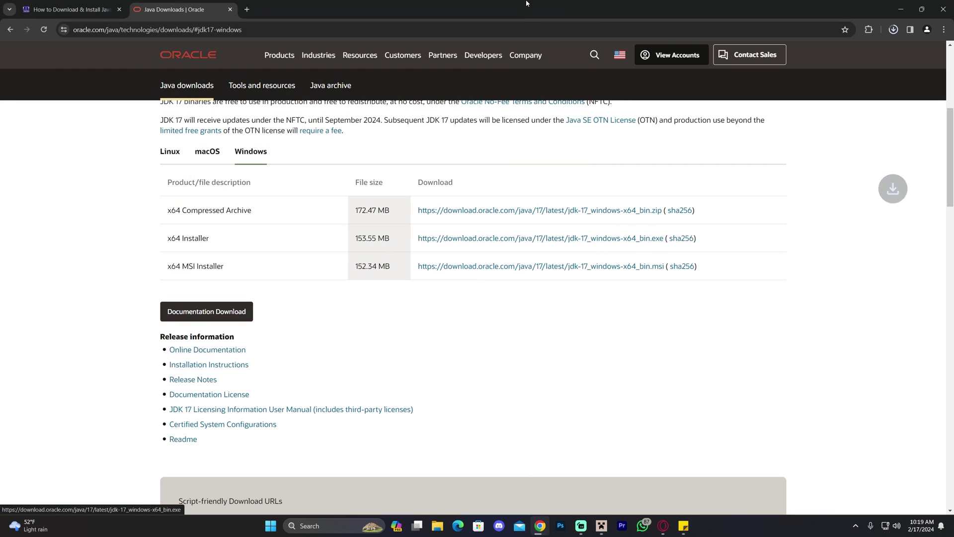
{"action": "left_click_drag", "start_coordinate": [485, 8], "coordinate": [305, 95]}
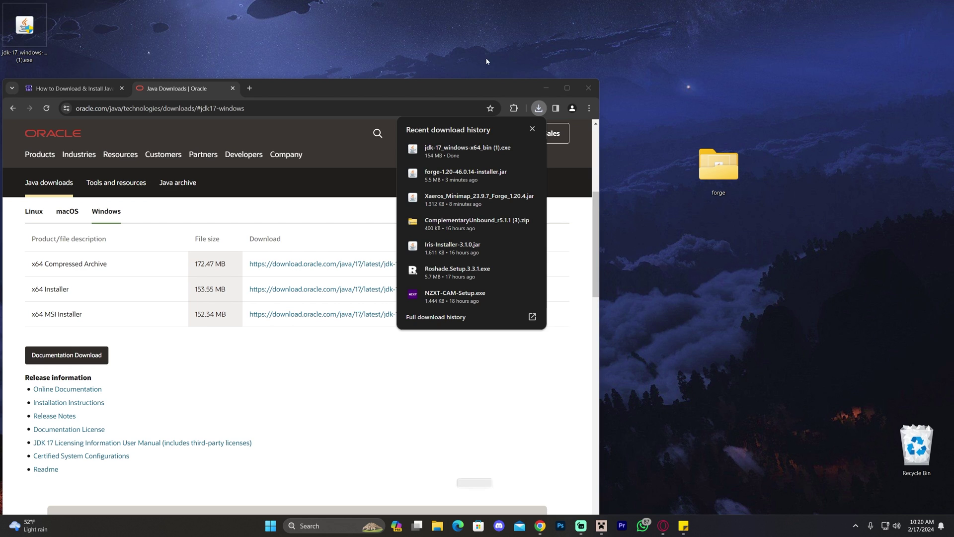
Minimize Chrome and move the JDK 17 installer to open space on the desktop
{"action": "left_click", "coordinate": [548, 88]}
{"action": "left_click_drag", "start_coordinate": [25, 24], "coordinate": [372, 235]}
{"action": "left_click_drag", "start_coordinate": [525, 194], "coordinate": [347, 262]}
Install Java SE Development Kit 17.0.10 with default options from the JDK installer, and delete the installer from the desktop
{"action": "double_click", "coordinate": [361, 242]}
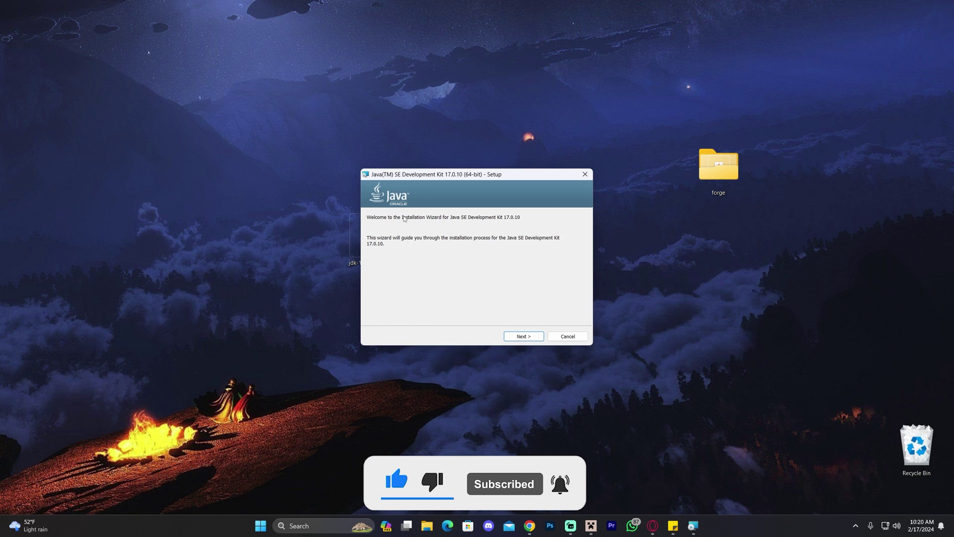
{"action": "left_click", "coordinate": [529, 338]}
{"action": "left_click", "coordinate": [530, 338]}
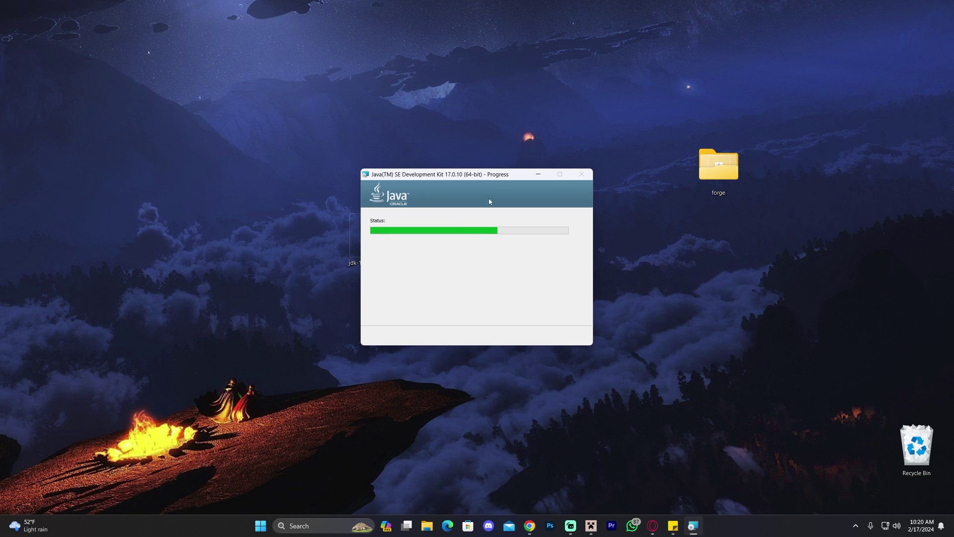
{"action": "left_click", "coordinate": [531, 338]}
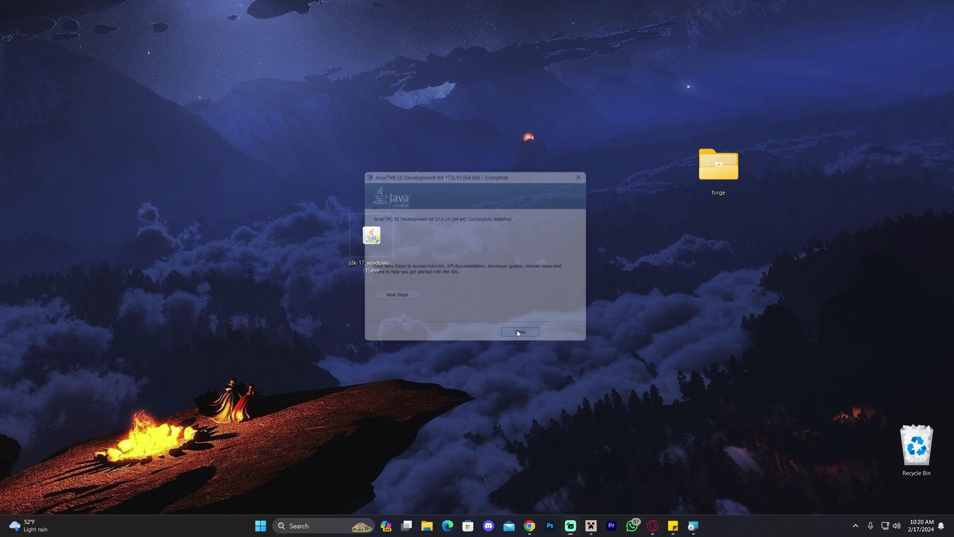
{"action": "left_click_drag", "start_coordinate": [481, 293], "coordinate": [294, 180]}
{"action": "key", "text": "Delete"}
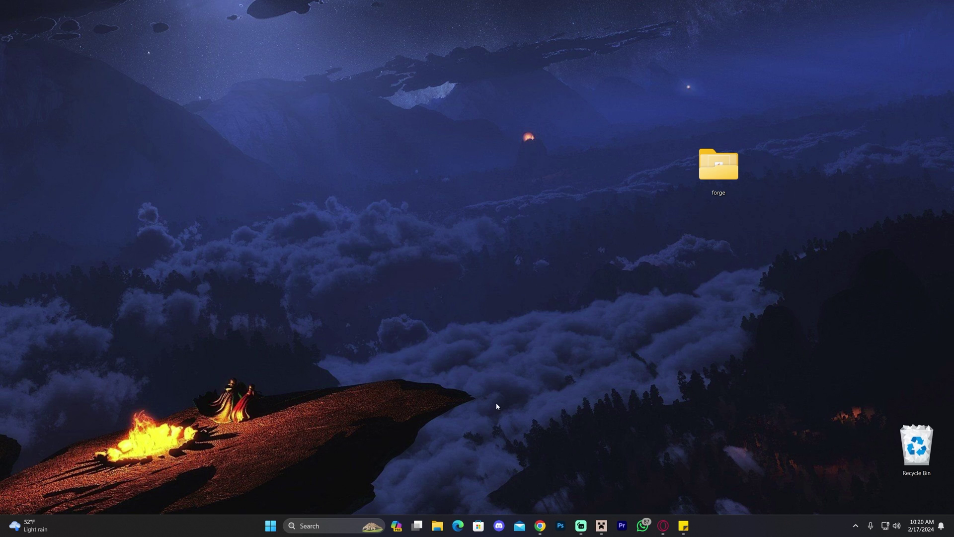
Reopen Minecraft Launcher and launch the forge 1.20-forge-46.0.14 installation, confirming the launch prompt
{"action": "left_click", "coordinate": [601, 525]}
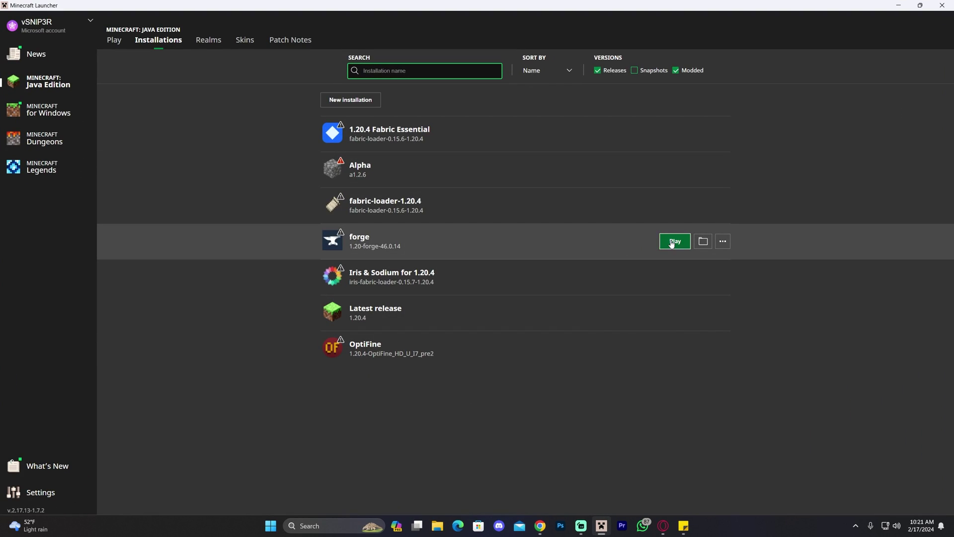
{"action": "left_click", "coordinate": [675, 241]}
{"action": "left_click", "coordinate": [367, 277]}
{"action": "left_click", "coordinate": [575, 313]}
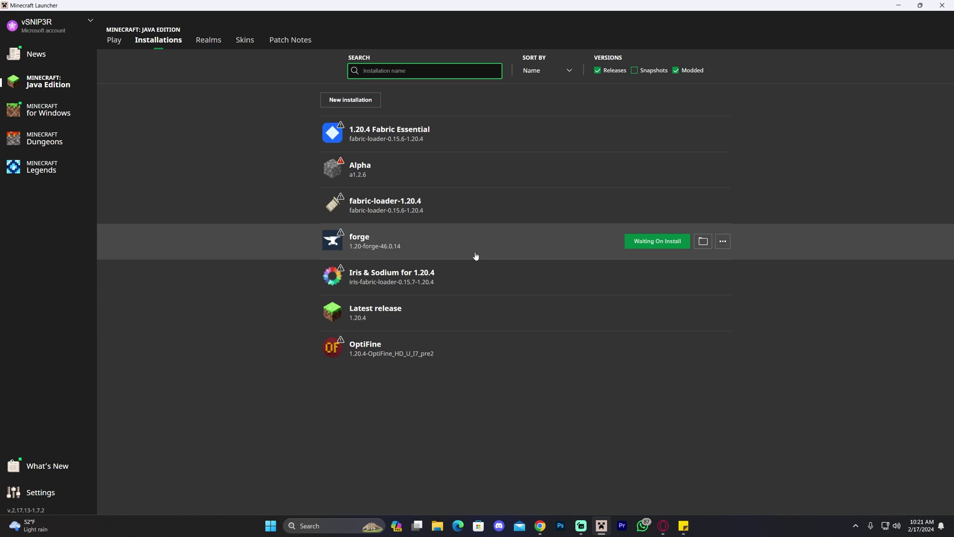
{"action": "left_click", "coordinate": [123, 50]}
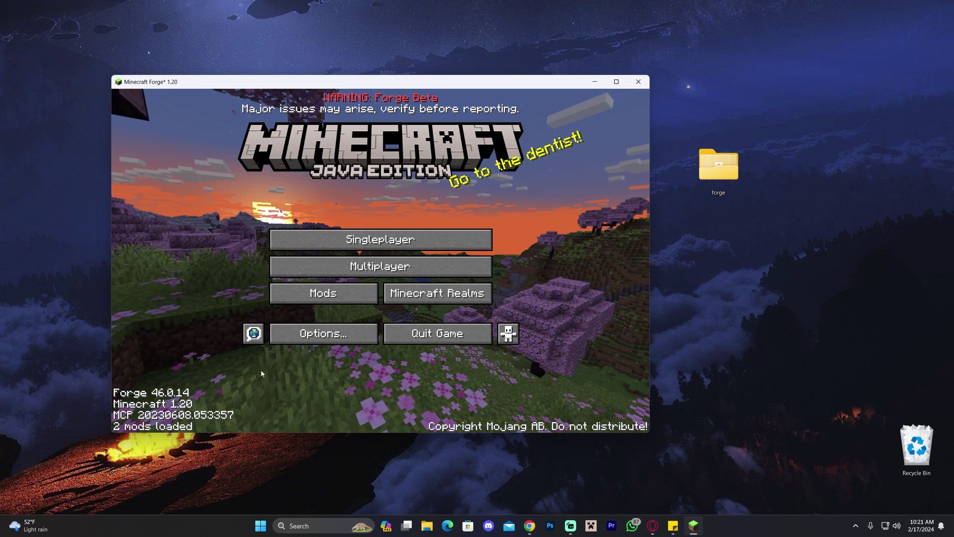
Shift the Minecraft Forge 1.20 window slightly and quit the game from its title screen
{"action": "left_click_drag", "start_coordinate": [188, 88], "coordinate": [196, 90]}
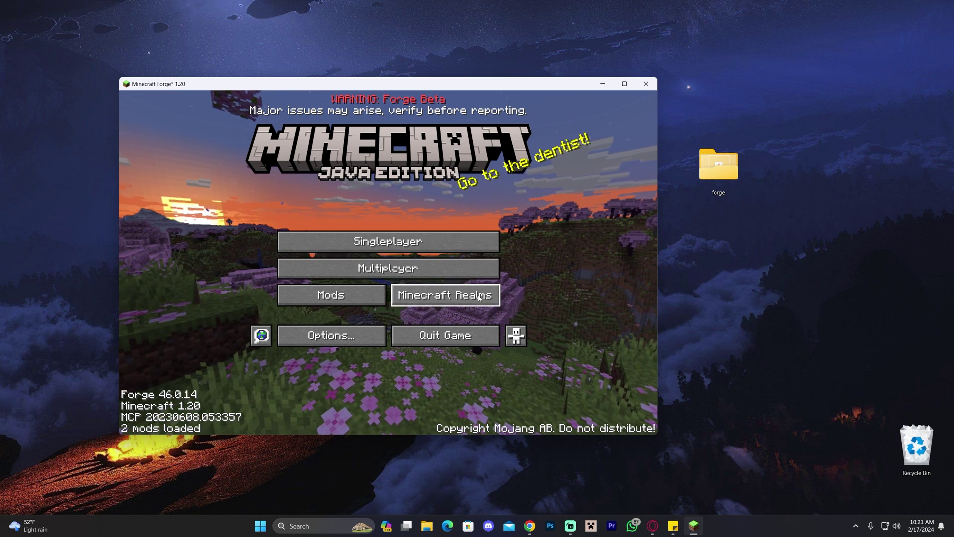
{"action": "left_click", "coordinate": [441, 334]}
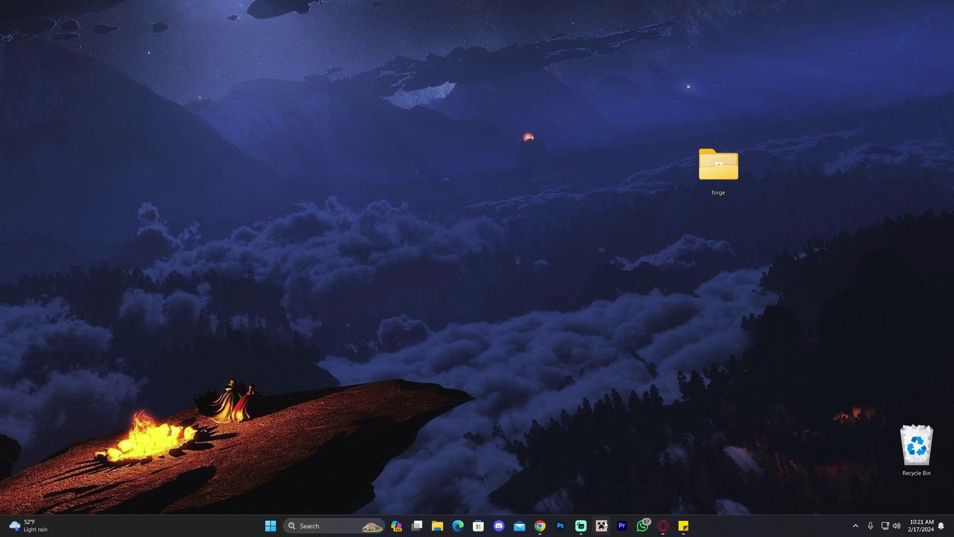
Return to Minecraft Launcher, open the forge installation's mods folder to examine its contents, and close the folder
{"action": "left_click", "coordinate": [601, 525]}
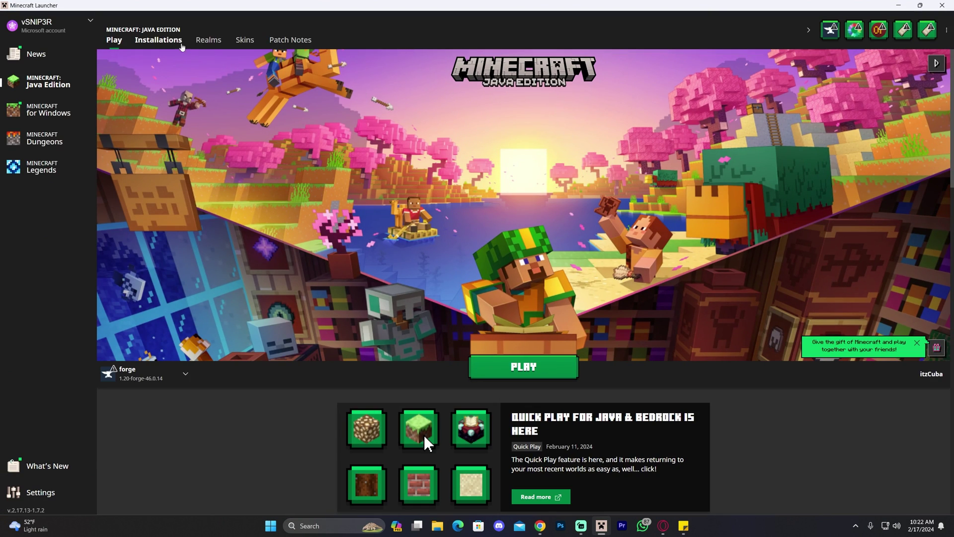
{"action": "left_click", "coordinate": [158, 40]}
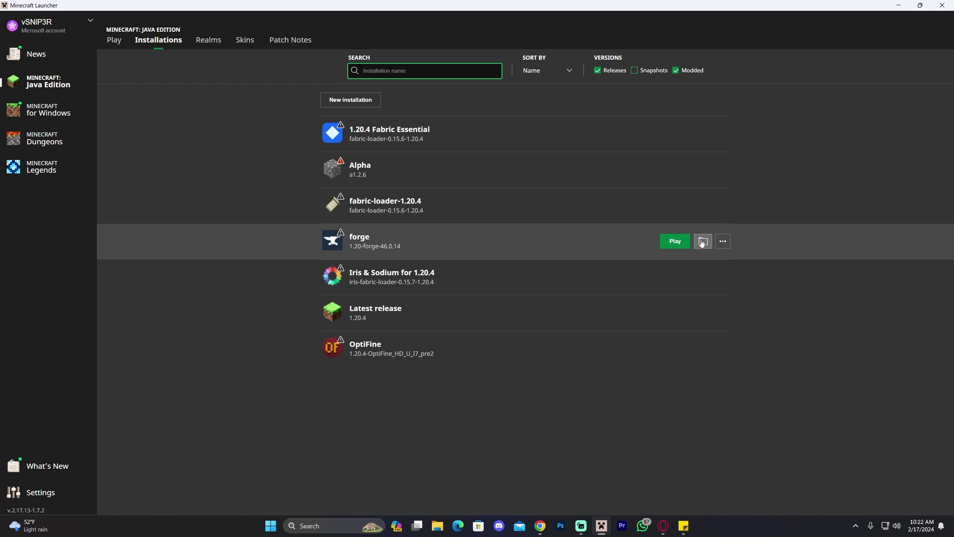
{"action": "left_click", "coordinate": [703, 242]}
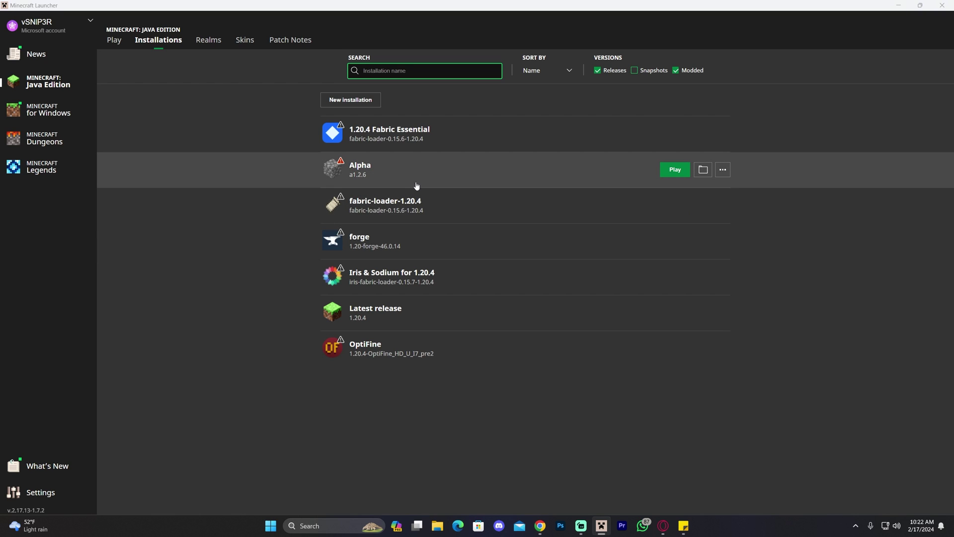
{"action": "double_click", "coordinate": [259, 271]}
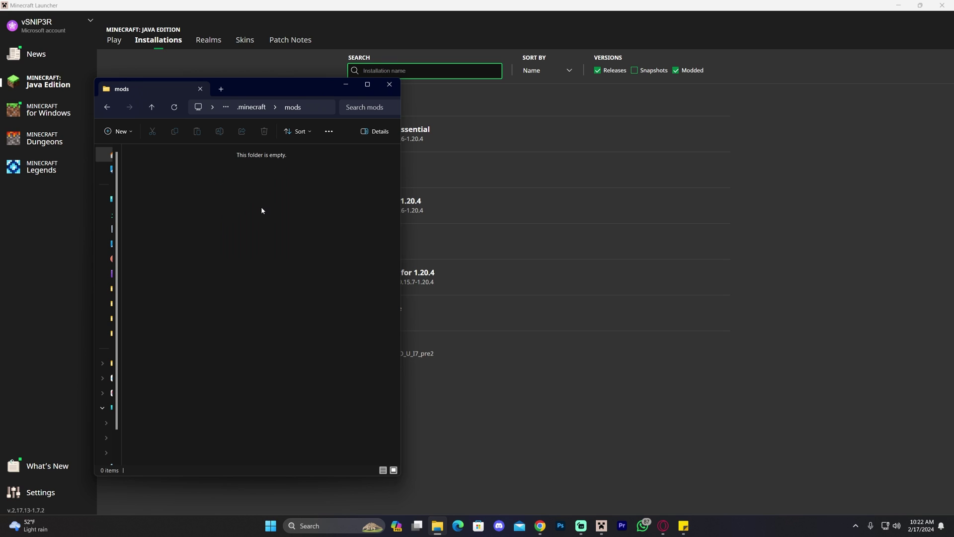
{"action": "left_click", "coordinate": [389, 85]}
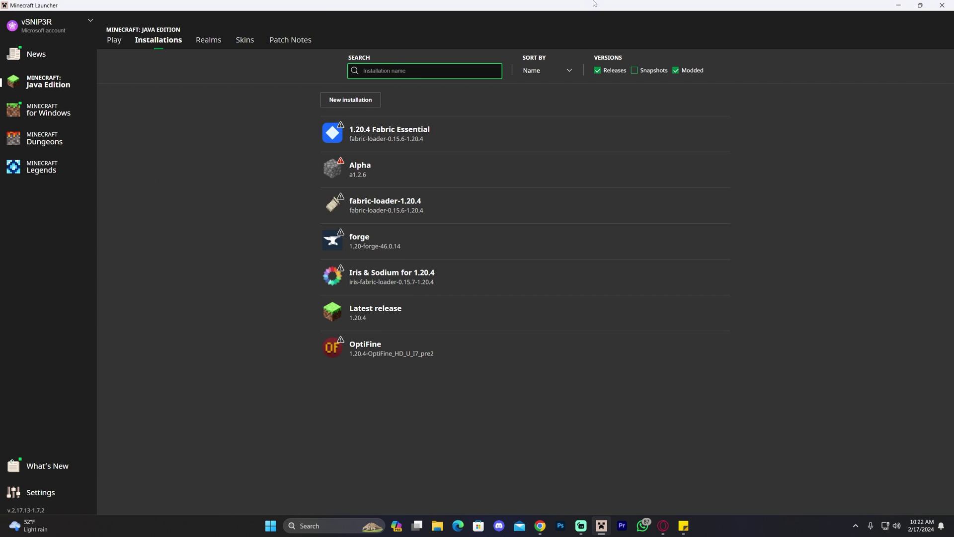